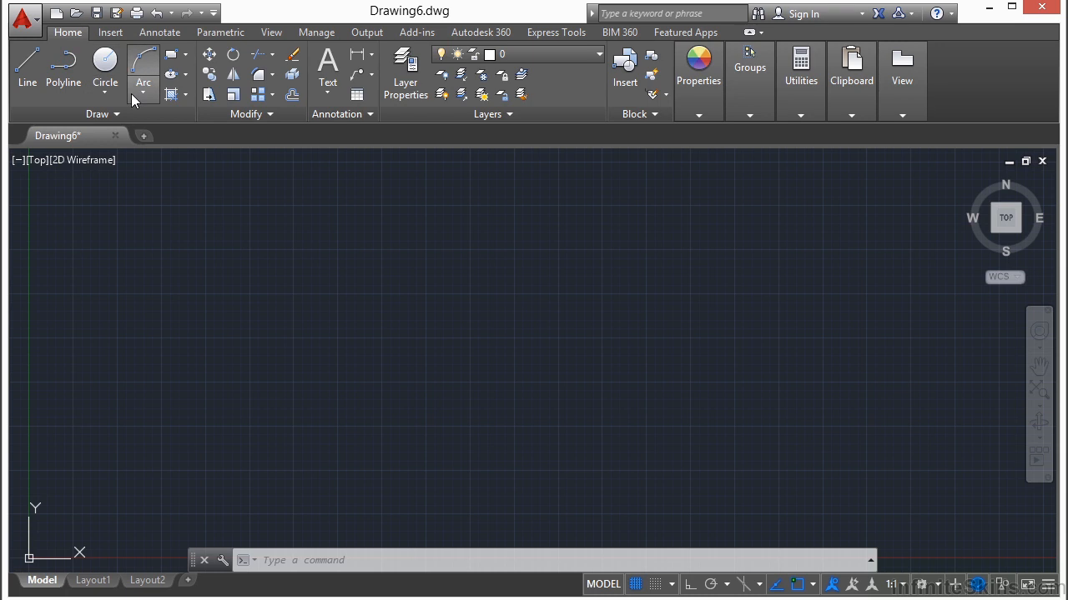
Draw a single short line sloping gently up to the right in the upper-left part of the drawing area.
left_click(29, 73)
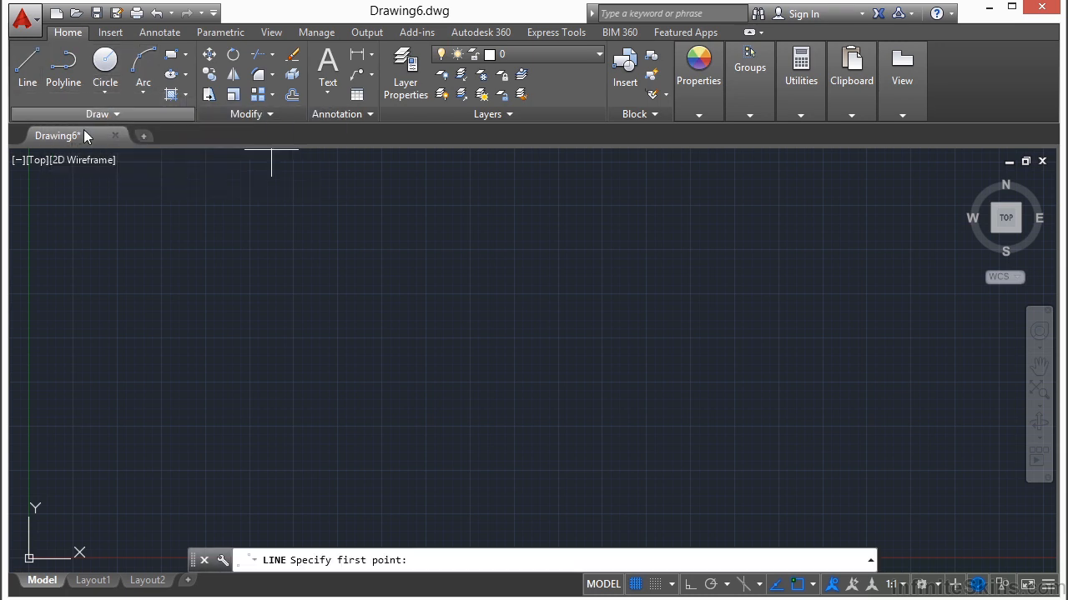
left_click(295, 302)
left_click(413, 281)
right_click(504, 292)
left_click(533, 309)
Select the sloping line with a crossing window and erase it.
left_click(408, 303)
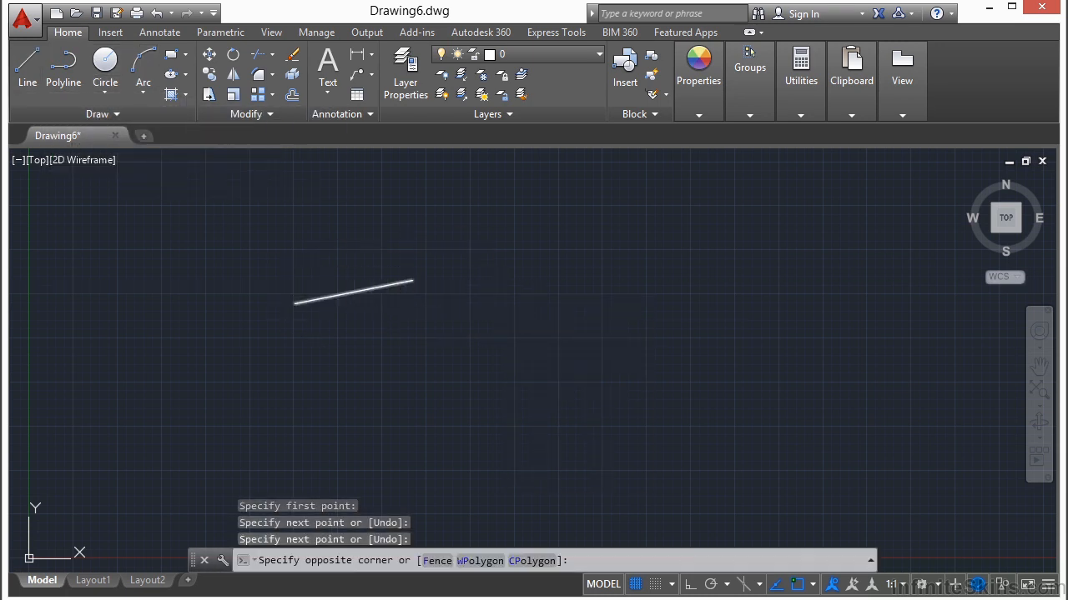
left_click(356, 249)
right_click(355, 237)
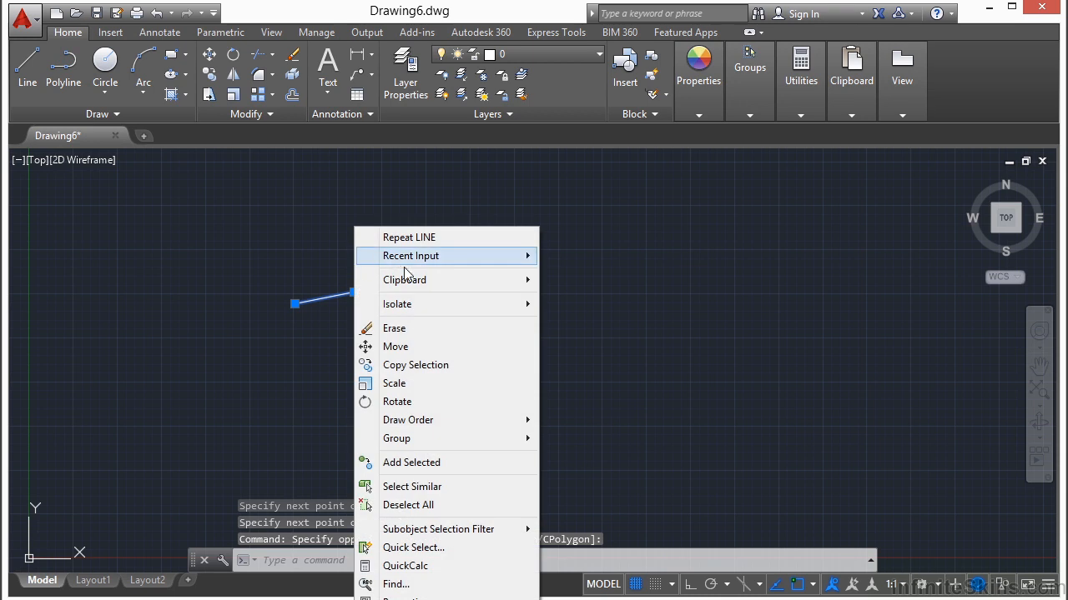
left_click(425, 328)
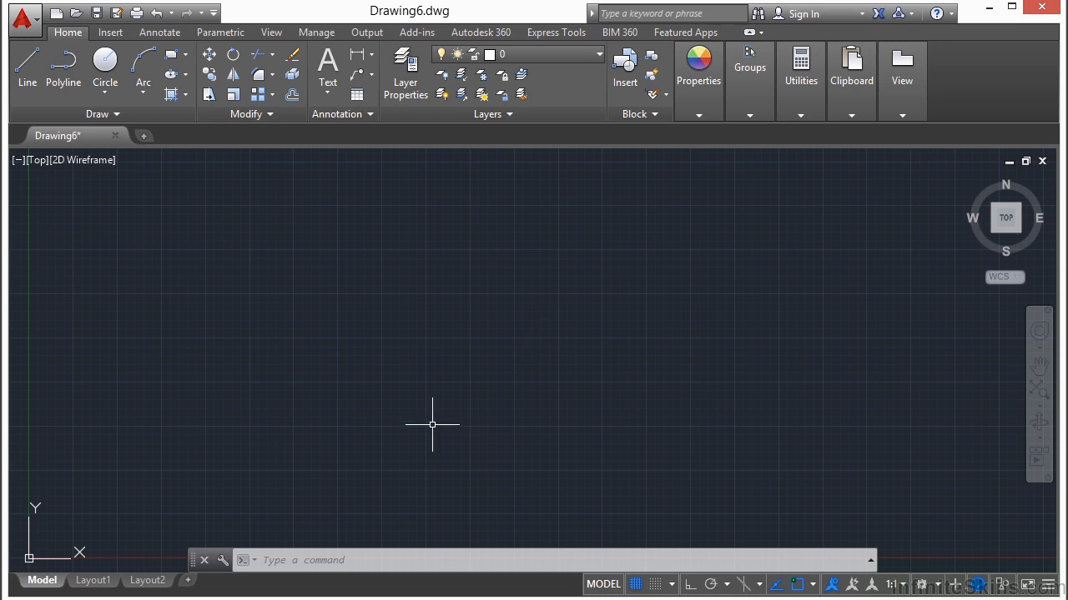
type("LINE")
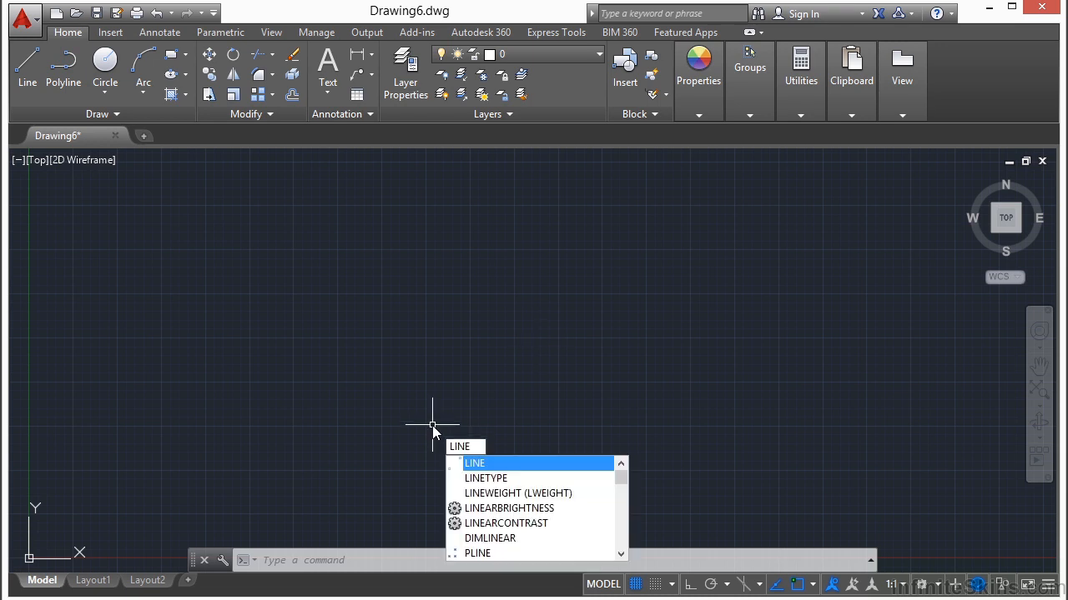
key("BackSpace")
key("BackSpace")
key("BackSpace")
key("BackSpace")
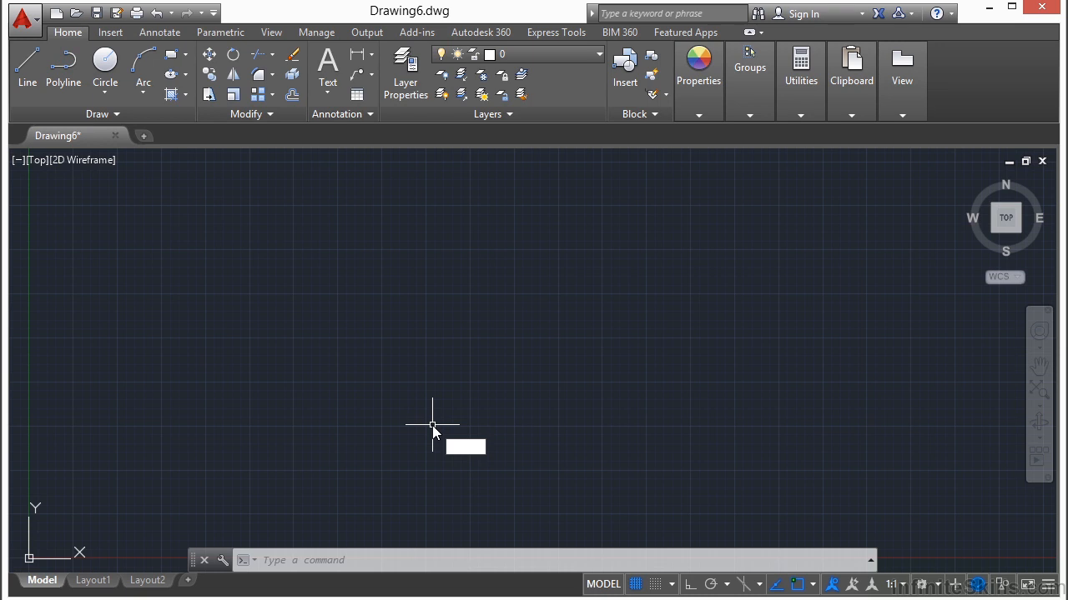
key("Escape")
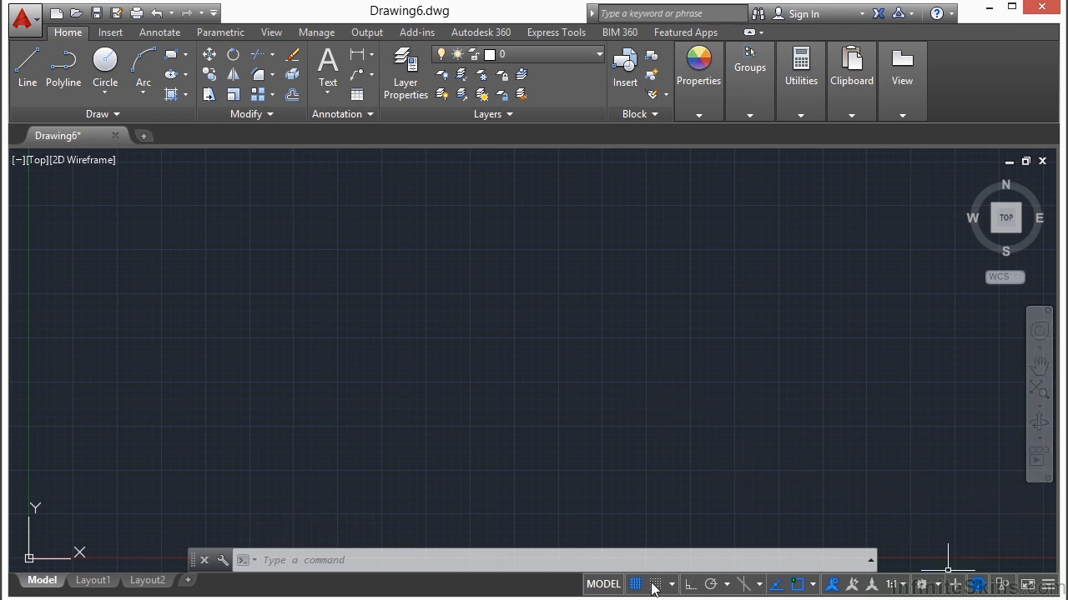
Add the Dynamic Input toggle to the status bar and switch Dynamic Input off.
left_click(1048, 589)
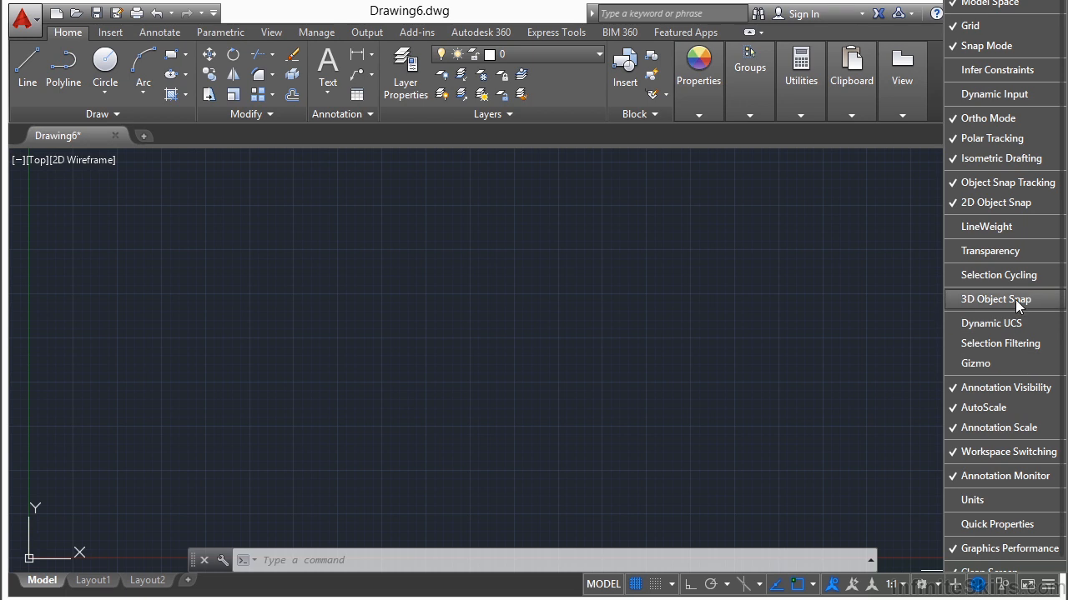
left_click(999, 94)
left_click(999, 94)
left_click(1000, 94)
left_click(999, 94)
left_click(999, 95)
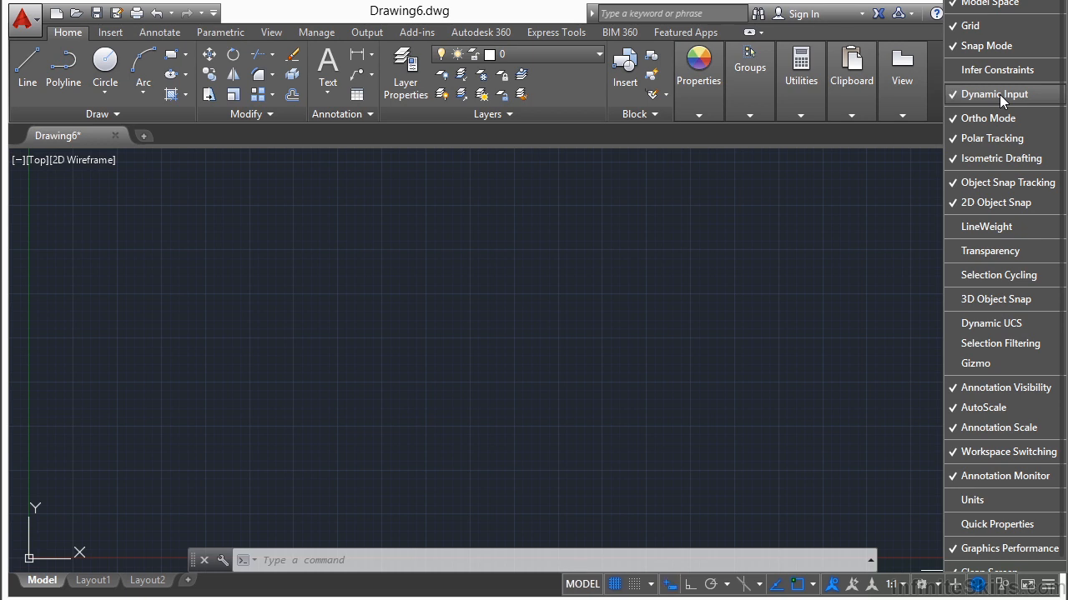
left_click(678, 588)
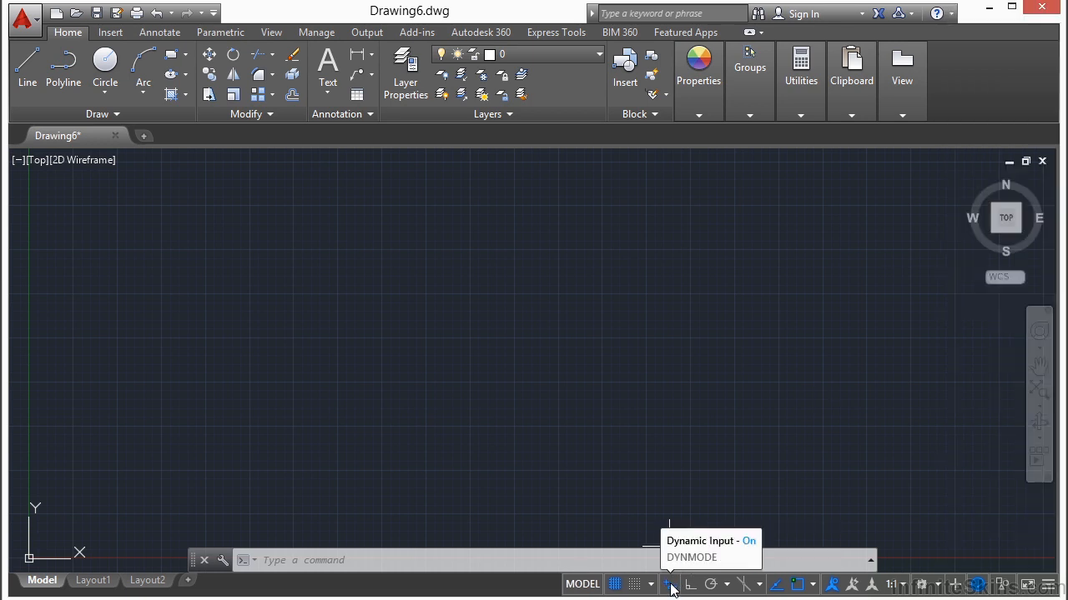
left_click(670, 585)
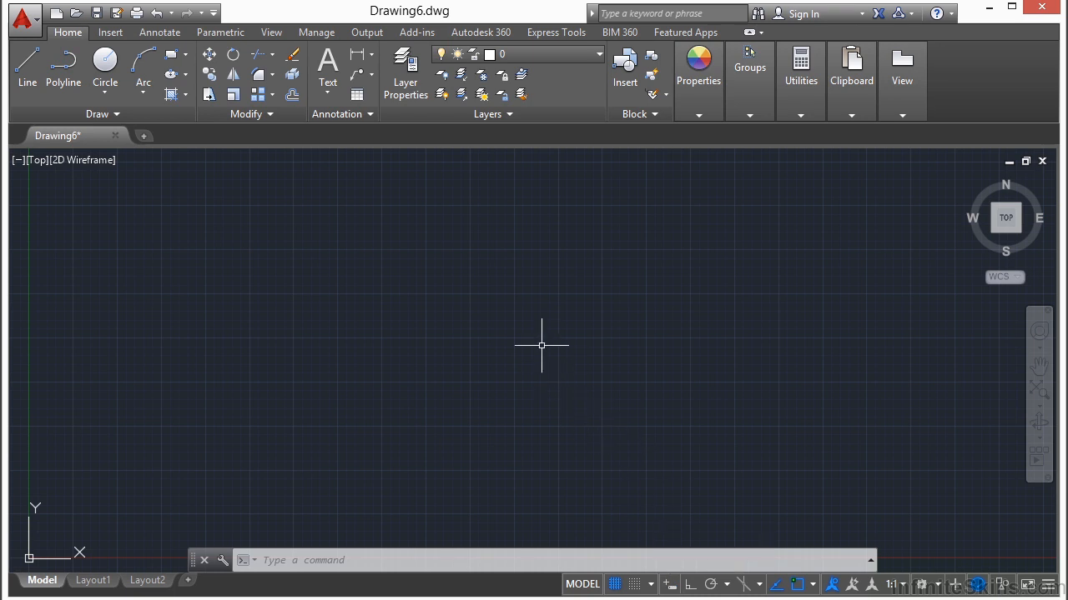
type("LINE")
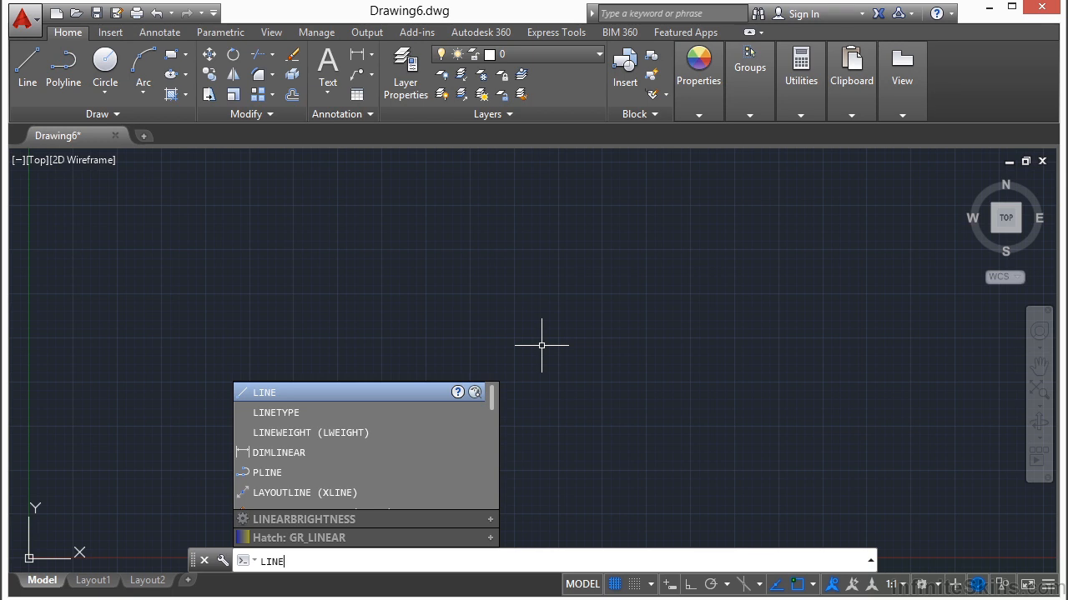
key("Down")
key("BackSpace")
key("BackSpace")
key("BackSpace")
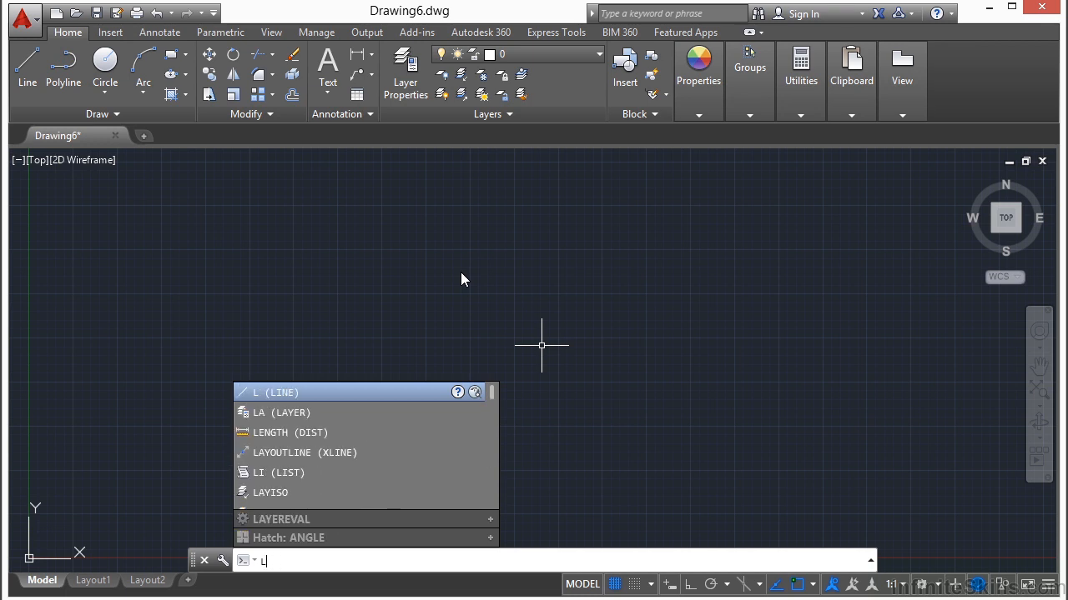
key("BackSpace")
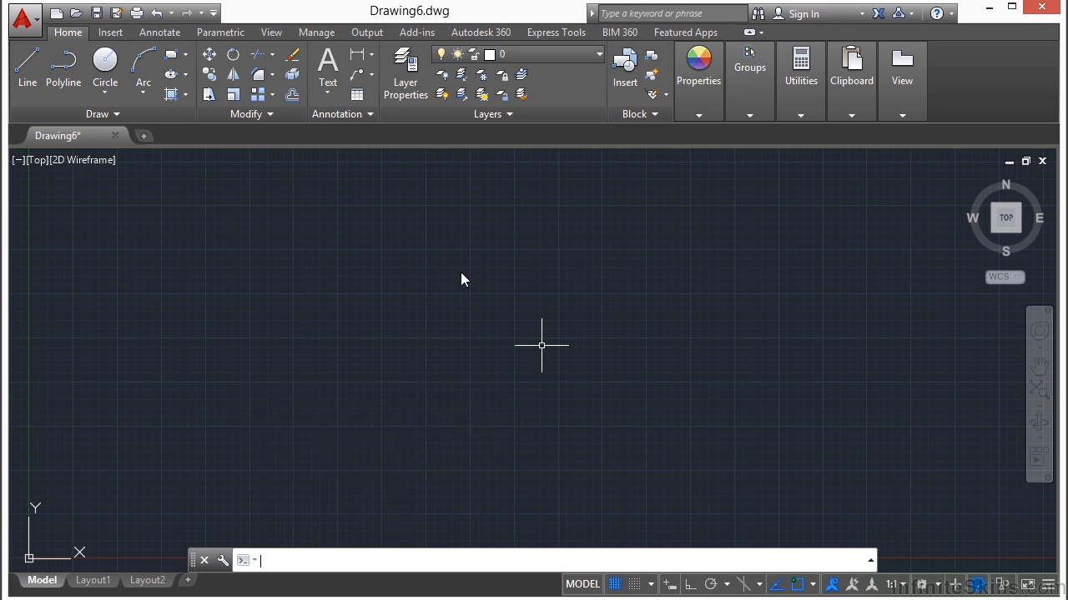
type("ERASE")
key("BackSpace")
key("BackSpace")
key("BackSpace")
key("BackSpace")
key("BackSpace")
type("SAVEAS")
key("BackSpace")
key("BackSpace")
key("BackSpace")
key("BackSpace")
key("BackSpace")
key("BackSpace")
Draw one short line sloping up to the right near the middle of the drawing area, undoing the first start point picked.
type("LINE")
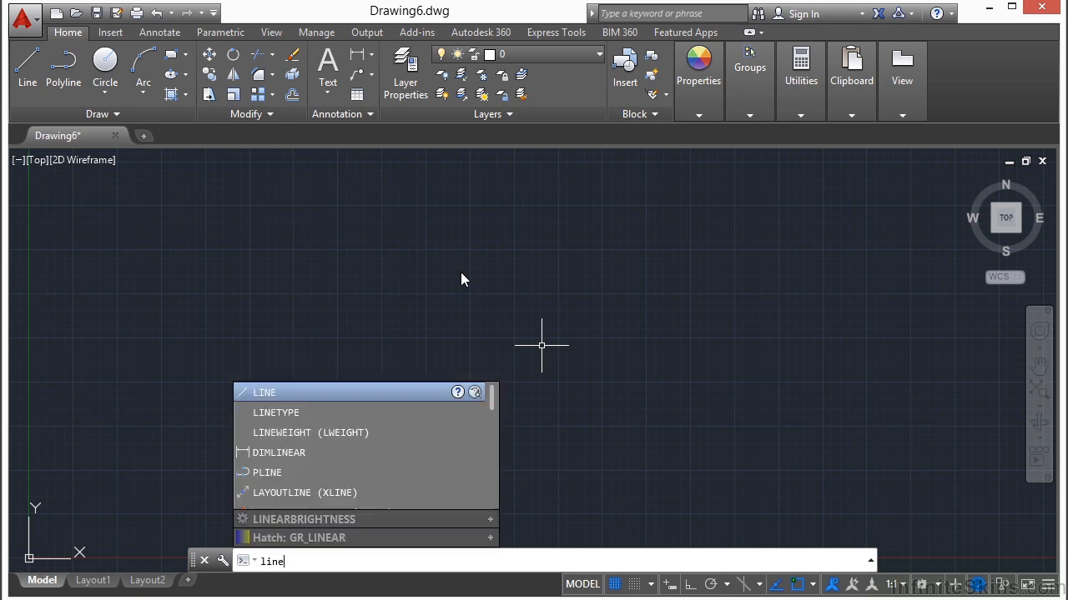
key("Return")
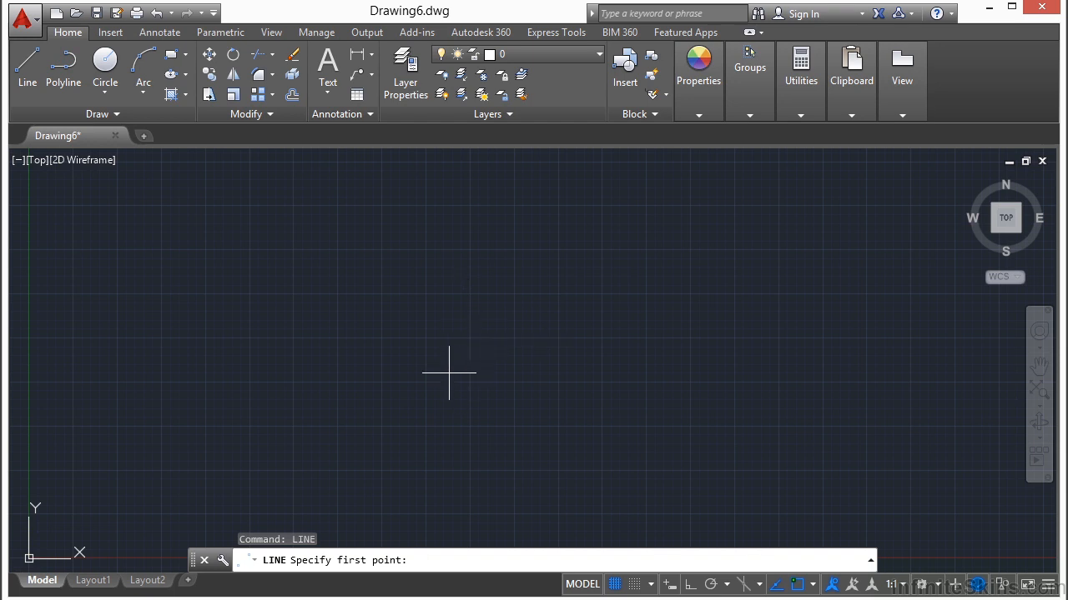
left_click(396, 343)
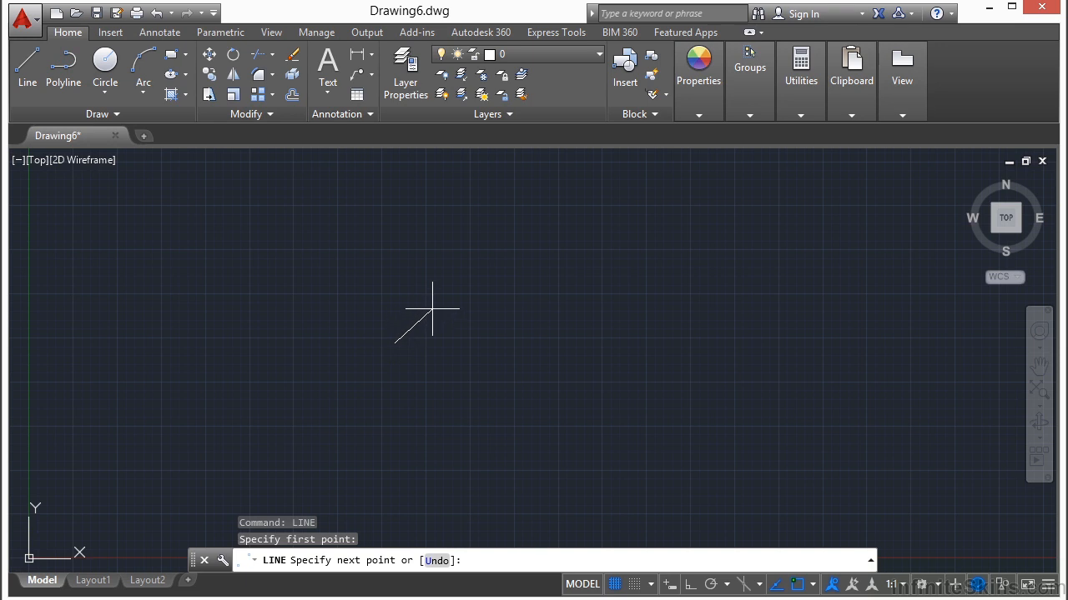
left_click(439, 562)
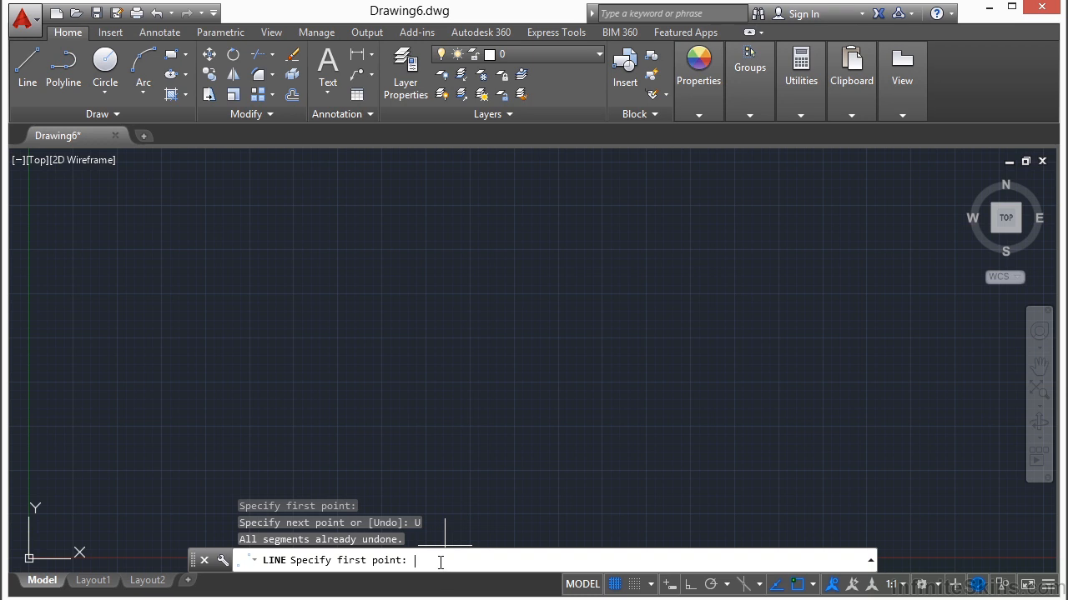
left_click(488, 352)
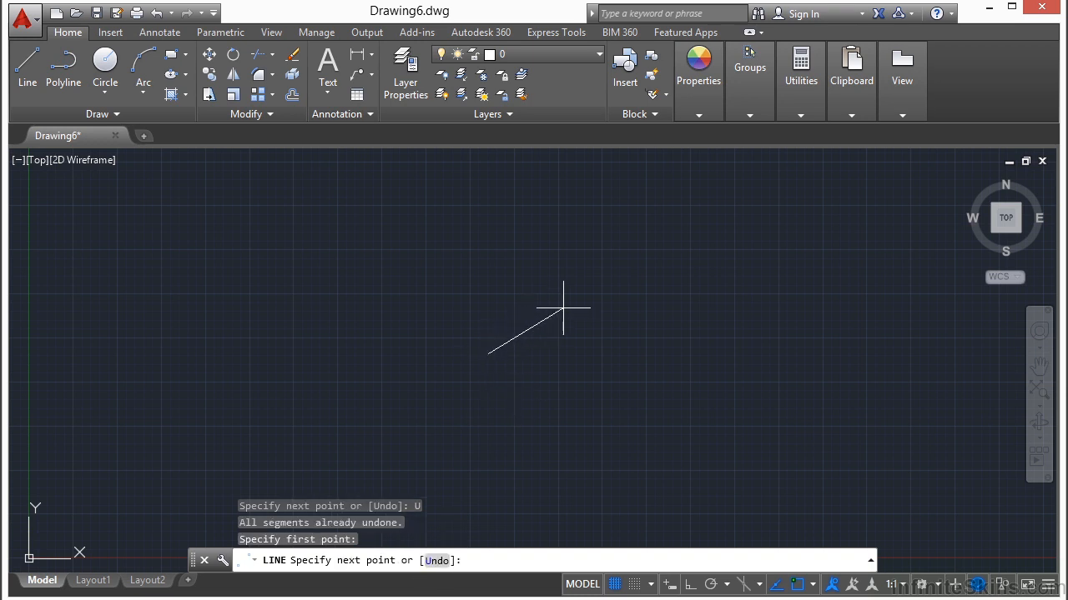
right_click(653, 333)
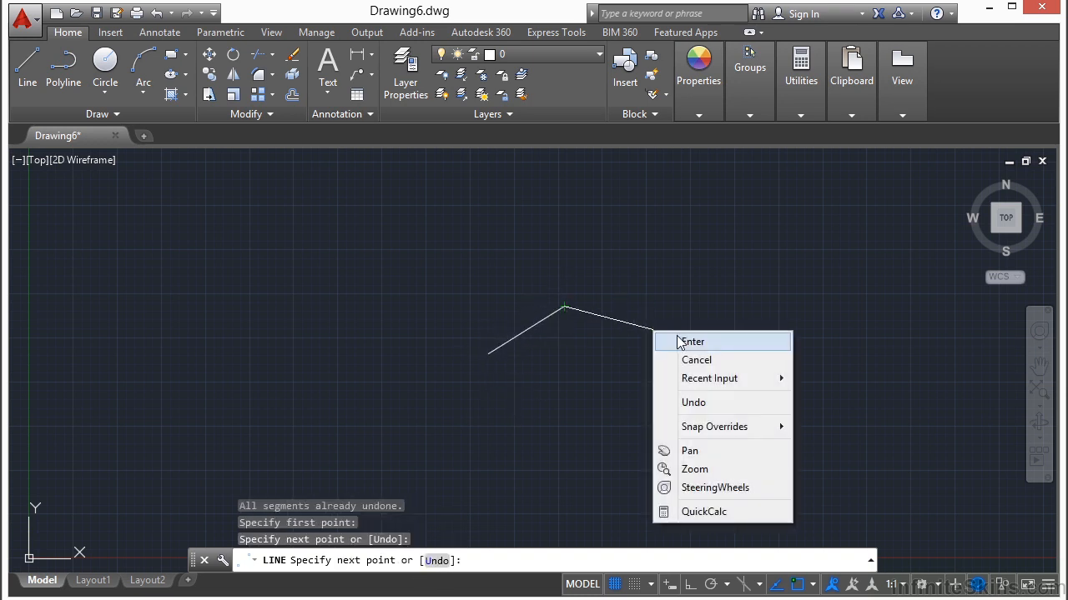
left_click(668, 338)
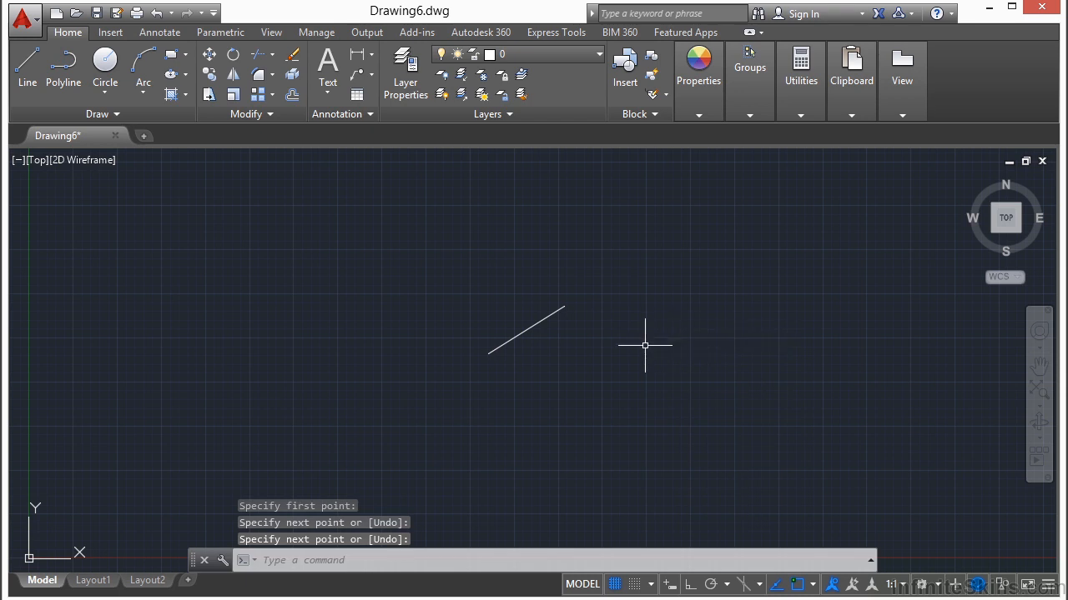
Draw a circle with a radius of about 3.66 above and to the left of the line.
type("c")
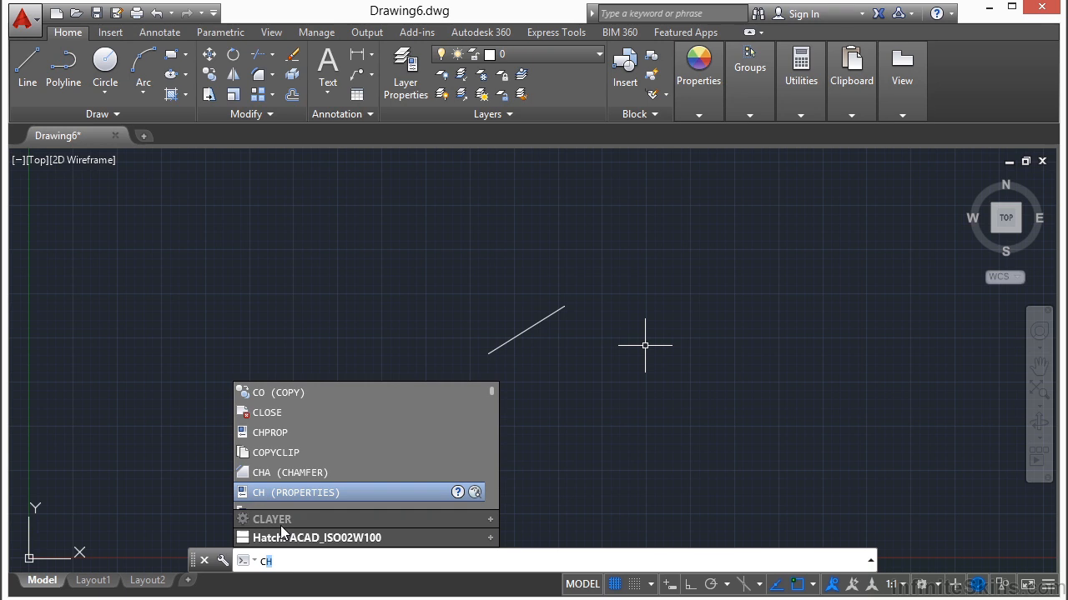
scroll(288, 394, "up", 1)
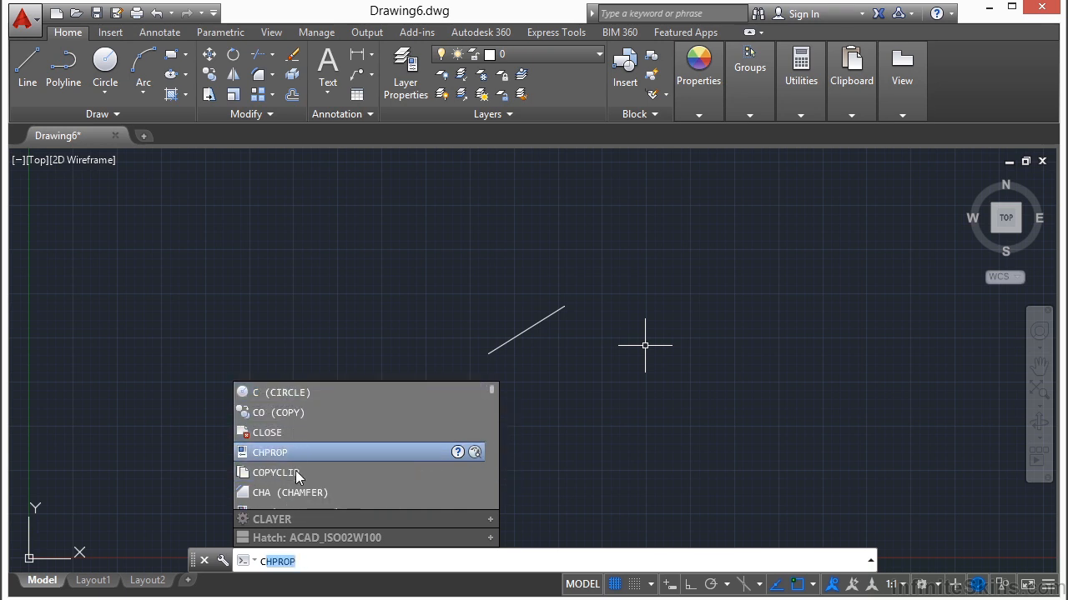
left_click(293, 393)
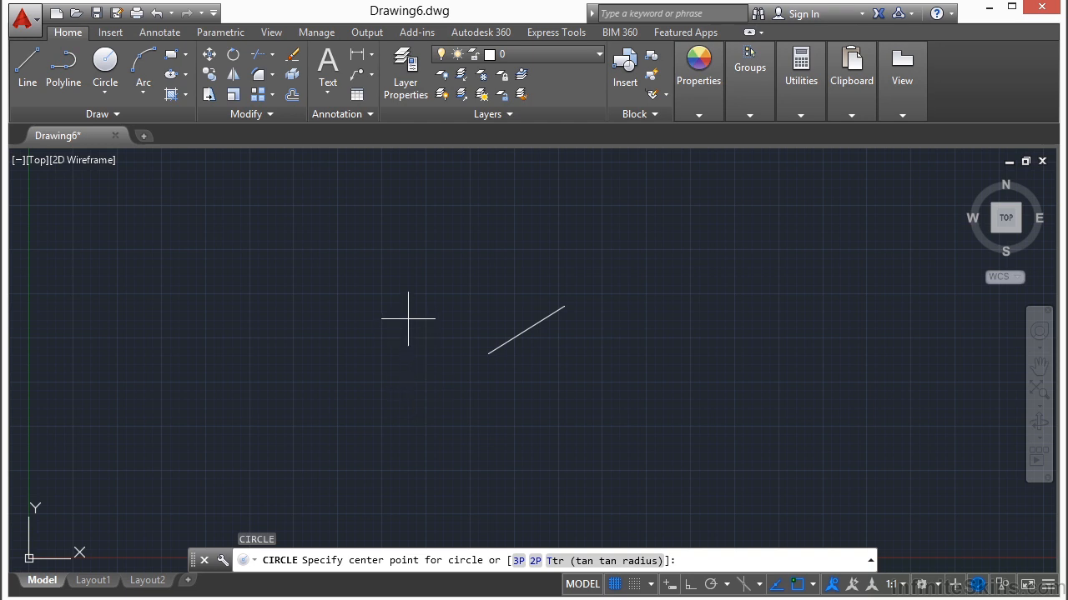
left_click(402, 262)
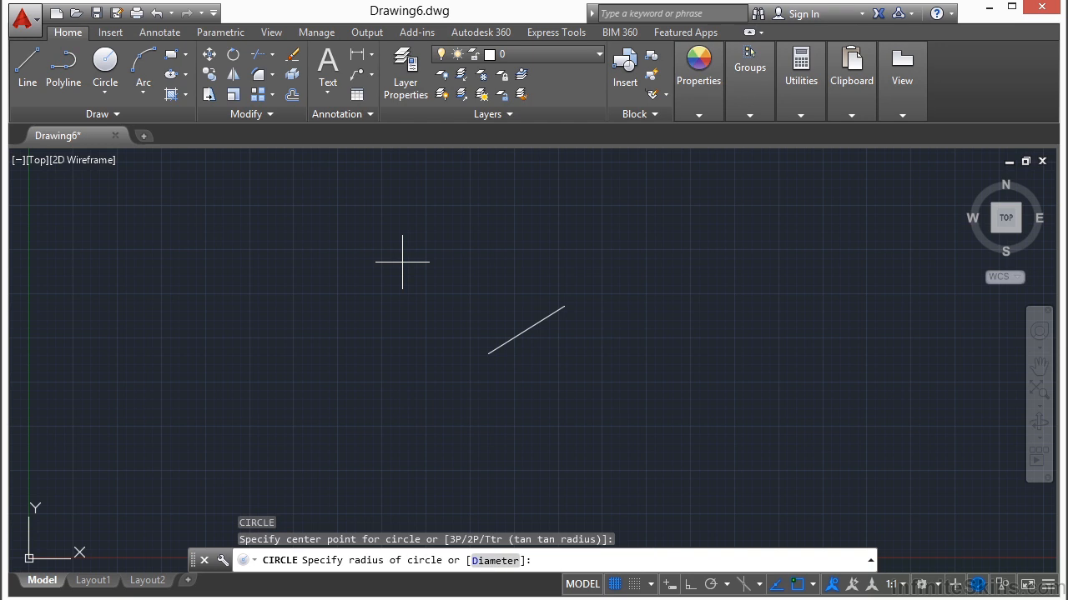
left_click(340, 281)
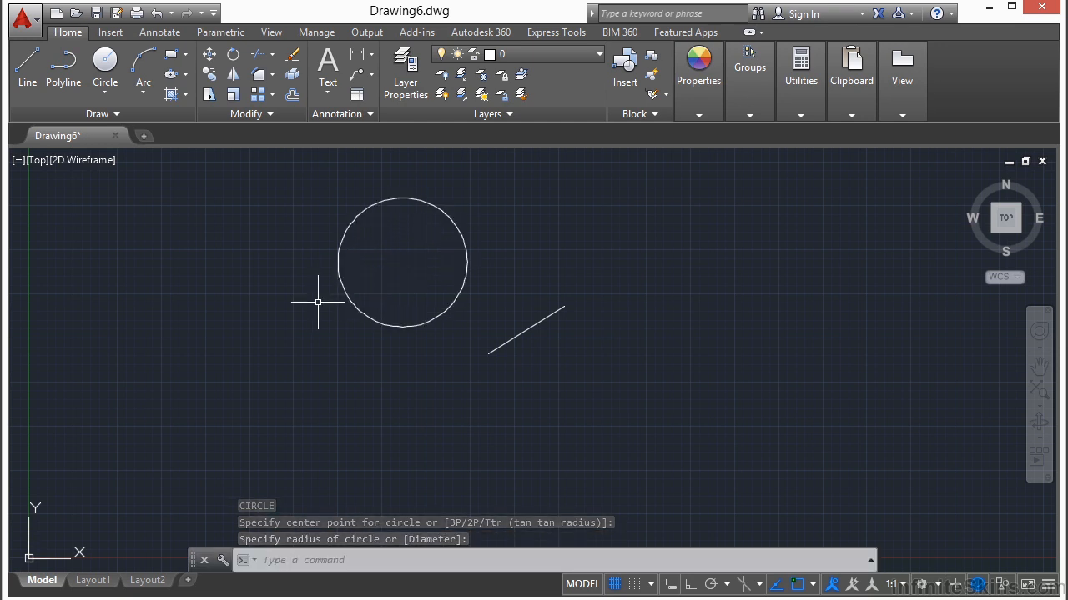
Draw a second circle below and to the left of the first one, using the Diameter option with a diameter of 5.
key("Return")
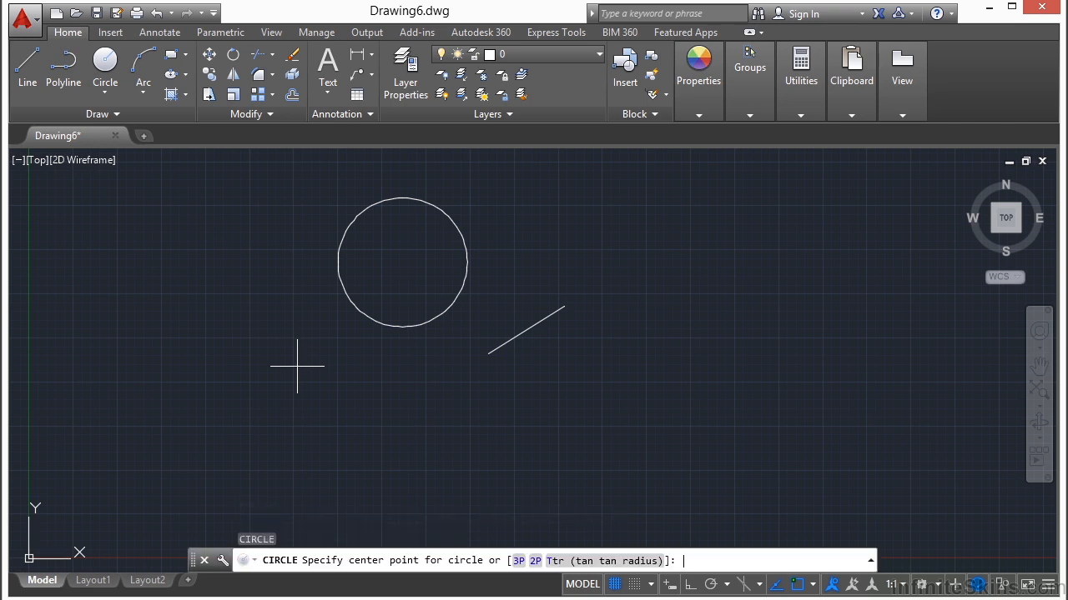
left_click(268, 389)
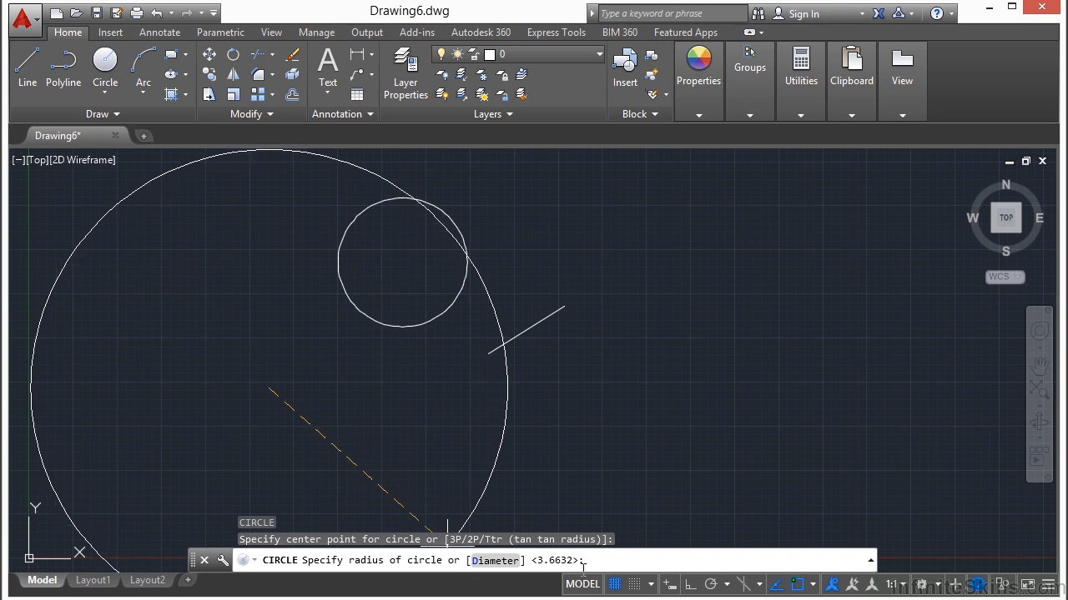
left_click(495, 560)
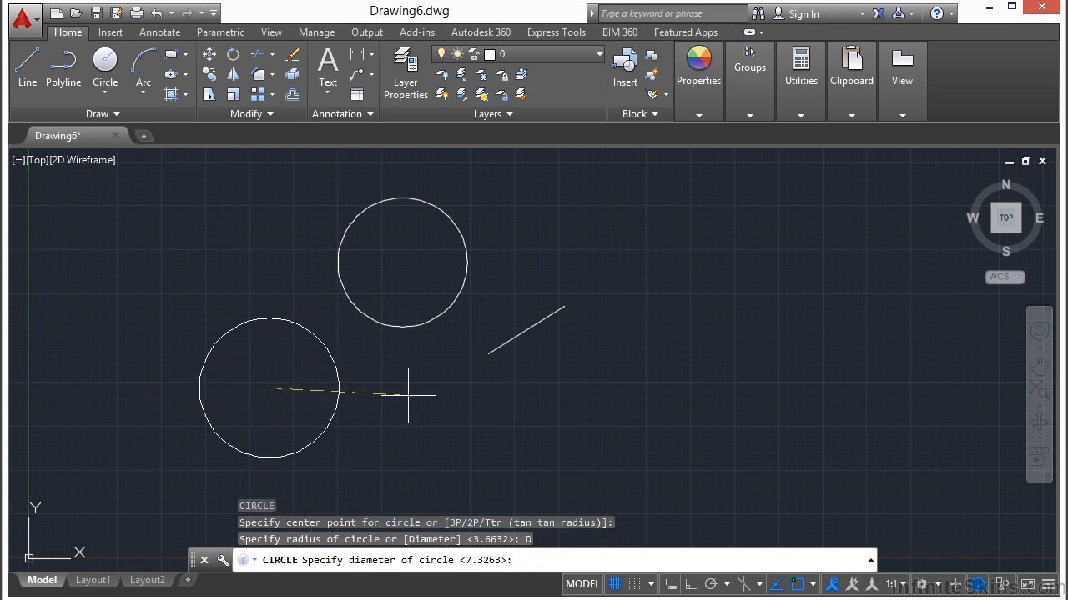
type("5")
key("Return")
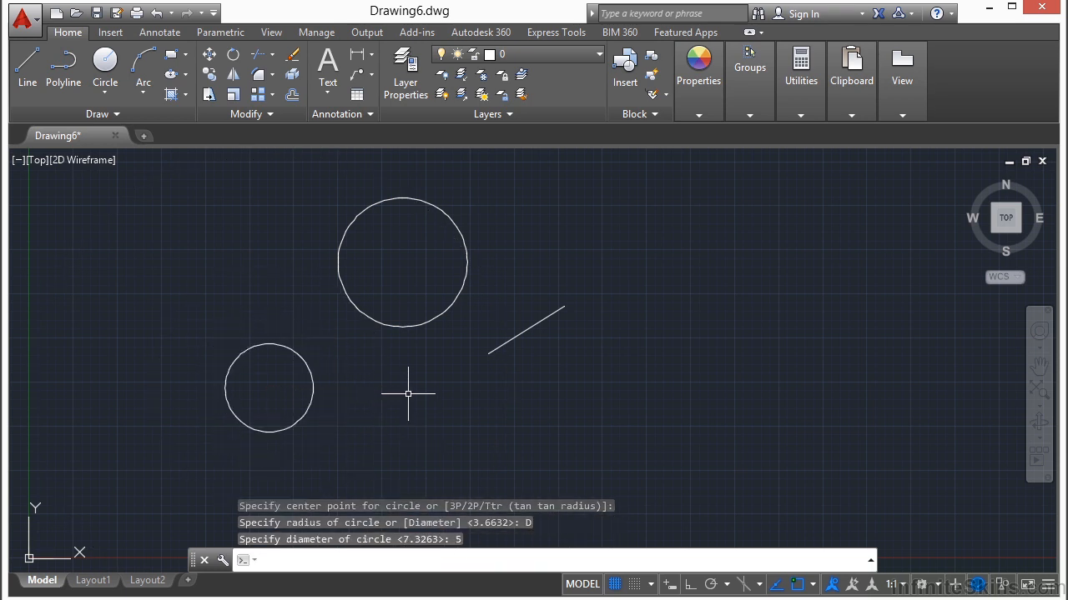
Draw a third circle to the right of the line with the 3P option, through three picked points.
key("Return")
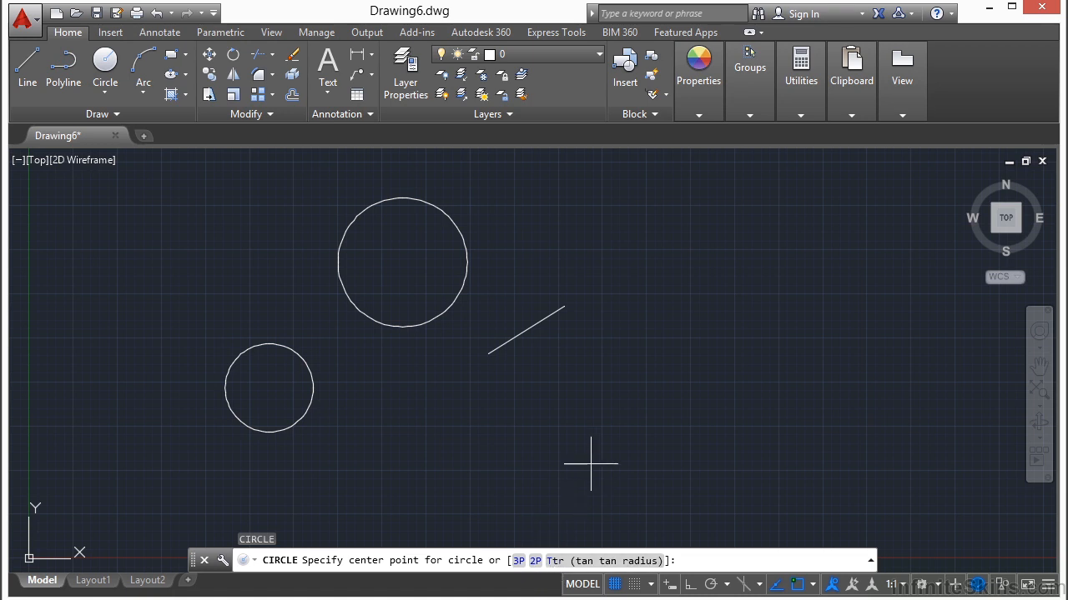
type("3p")
key("Return")
left_click(612, 359)
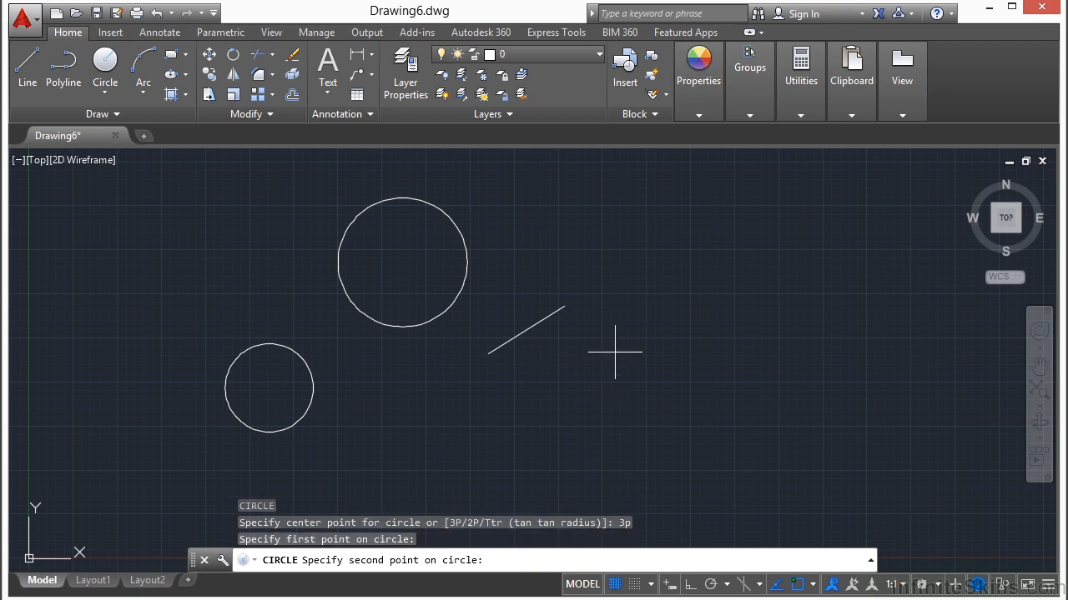
left_click(657, 294)
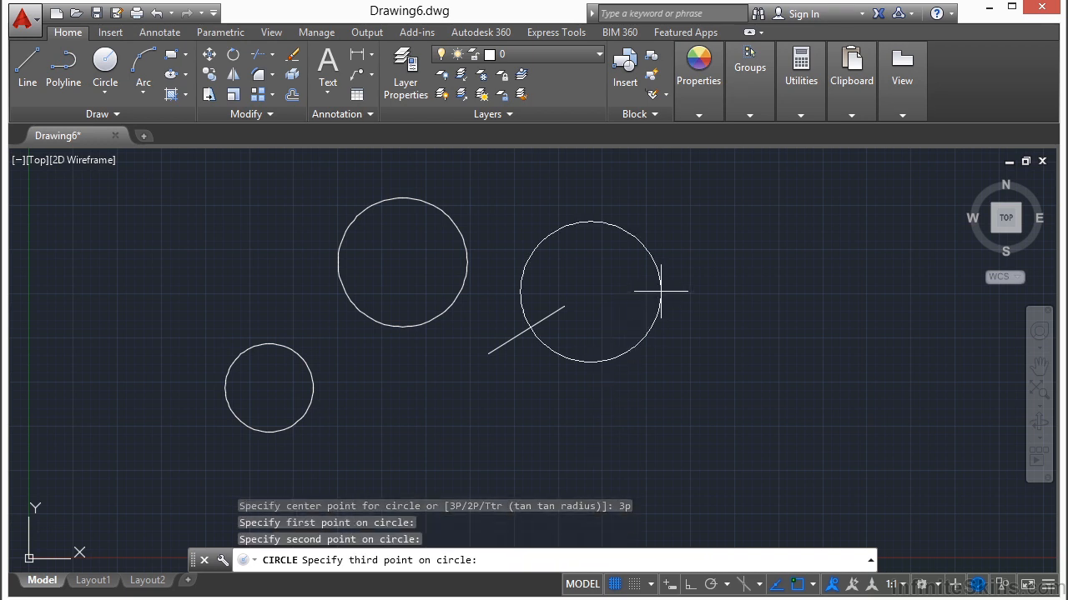
left_click(740, 375)
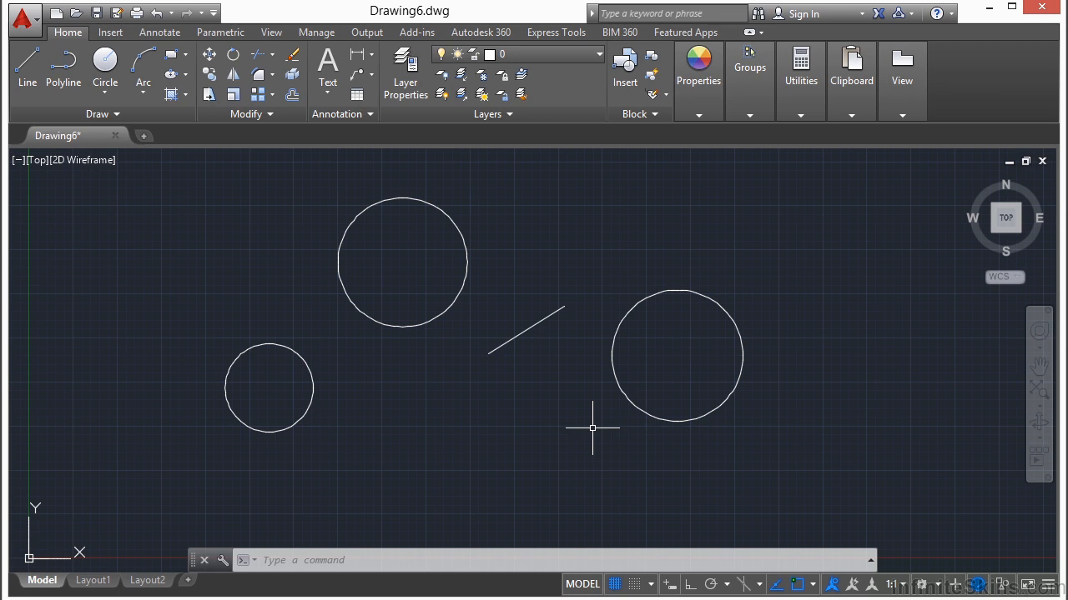
Draw a small horizontal rectangle above the third circle, up and to the right of the line, by picking two opposite corners.
type("REC")
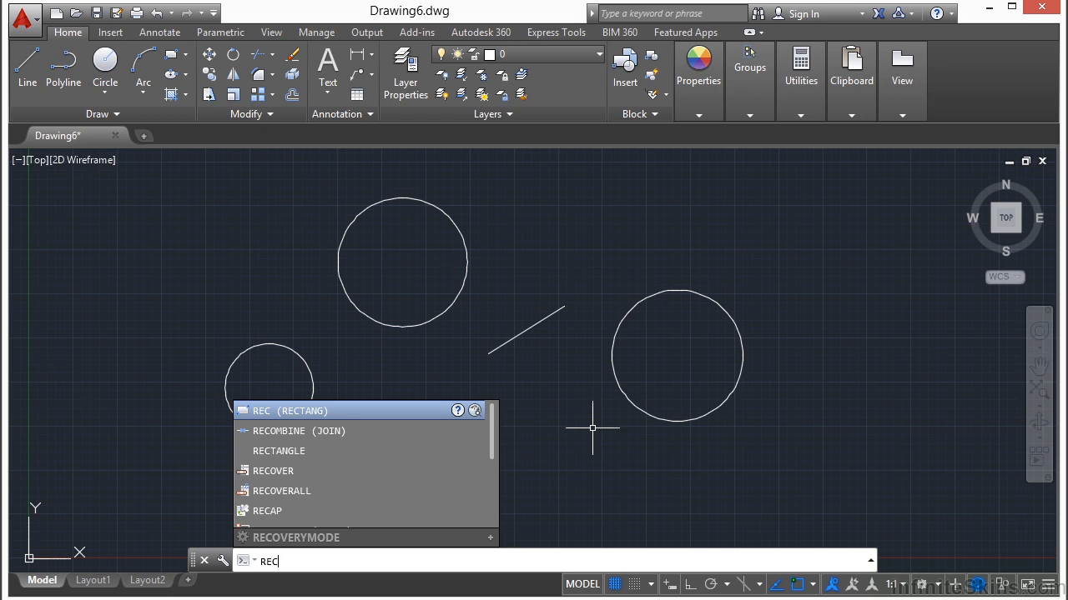
key("Return")
left_click(584, 204)
left_click(672, 234)
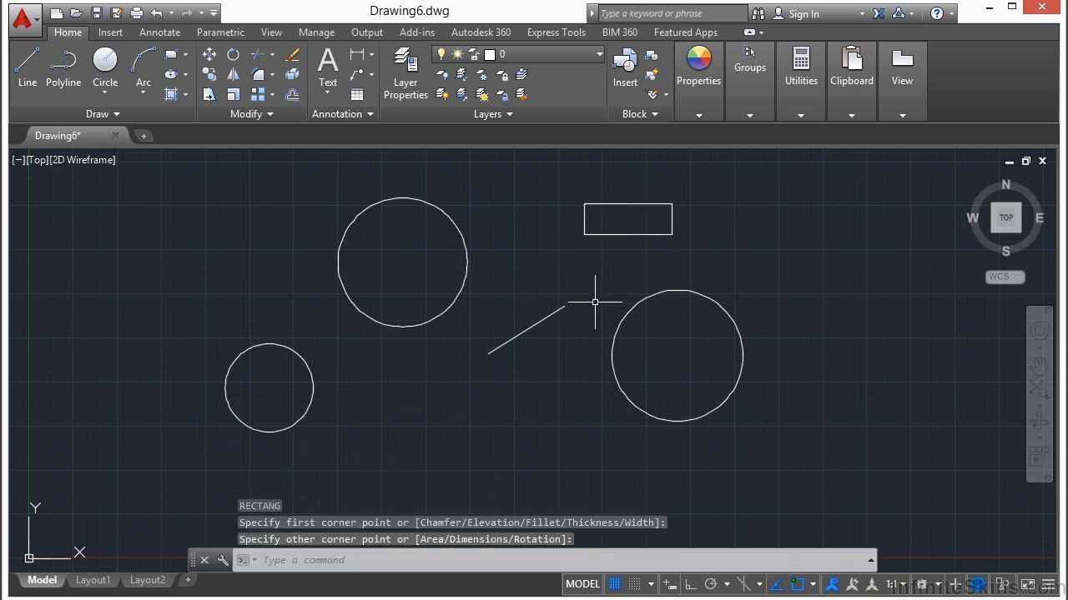
Draw a small rectangle just below the line's lower end, between the small circle and the right-hand circle.
type("REC")
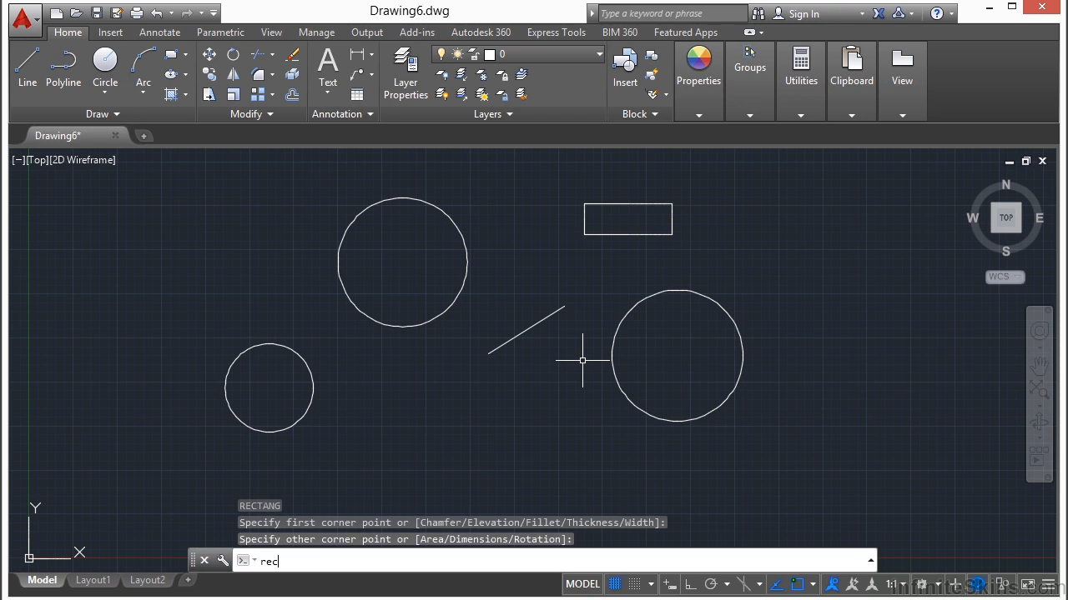
key("Return")
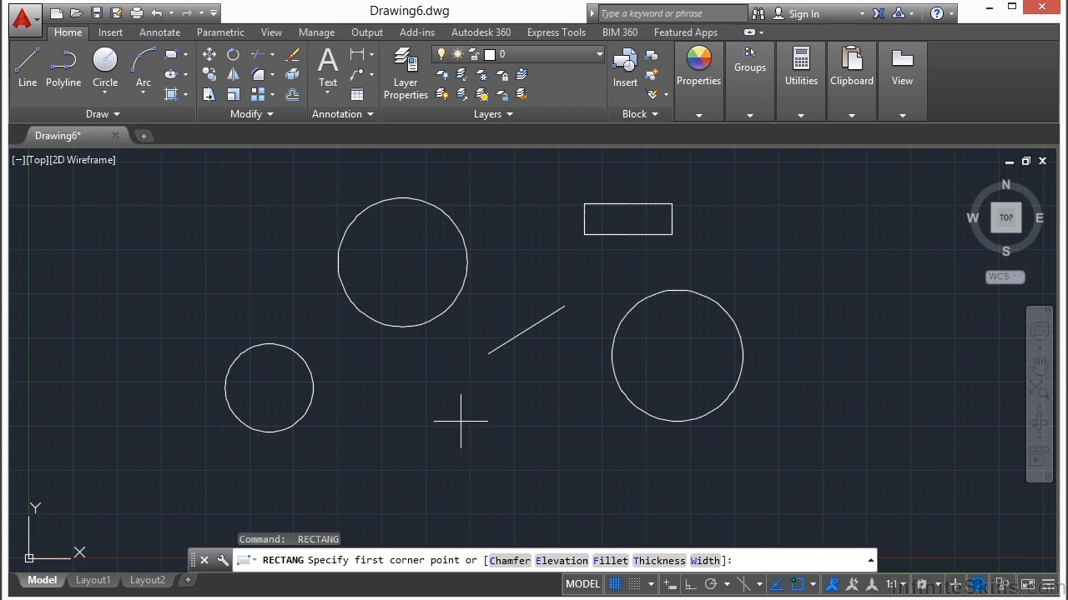
left_click(414, 381)
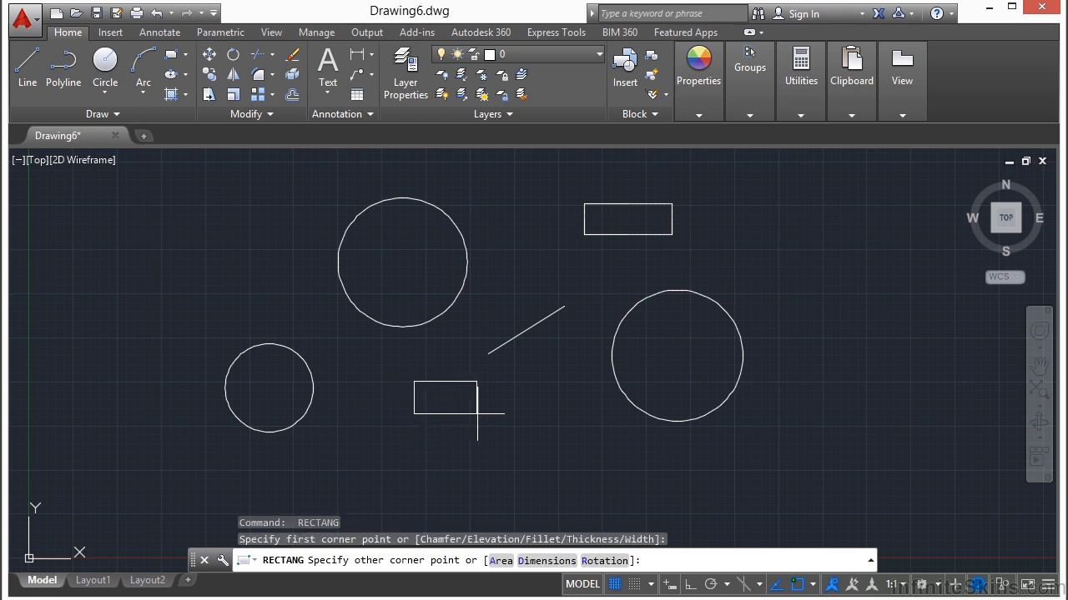
left_click(479, 414)
Repeat the Rectangle command to draw one rectangle below the line and another above and to the right of the right-hand circle.
key("Return")
left_click(527, 426)
left_click(603, 468)
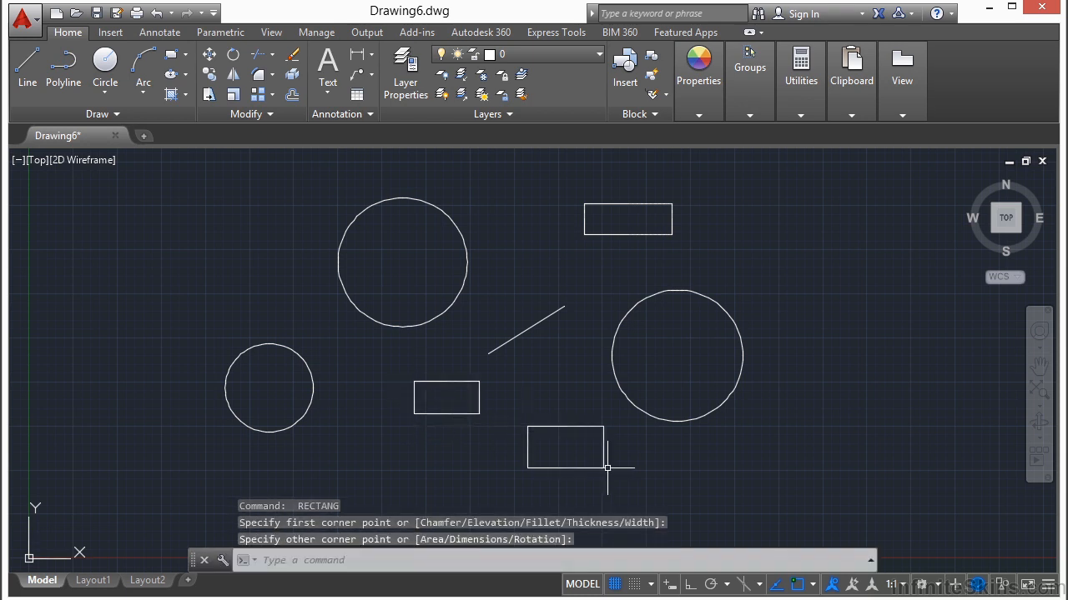
key("Return")
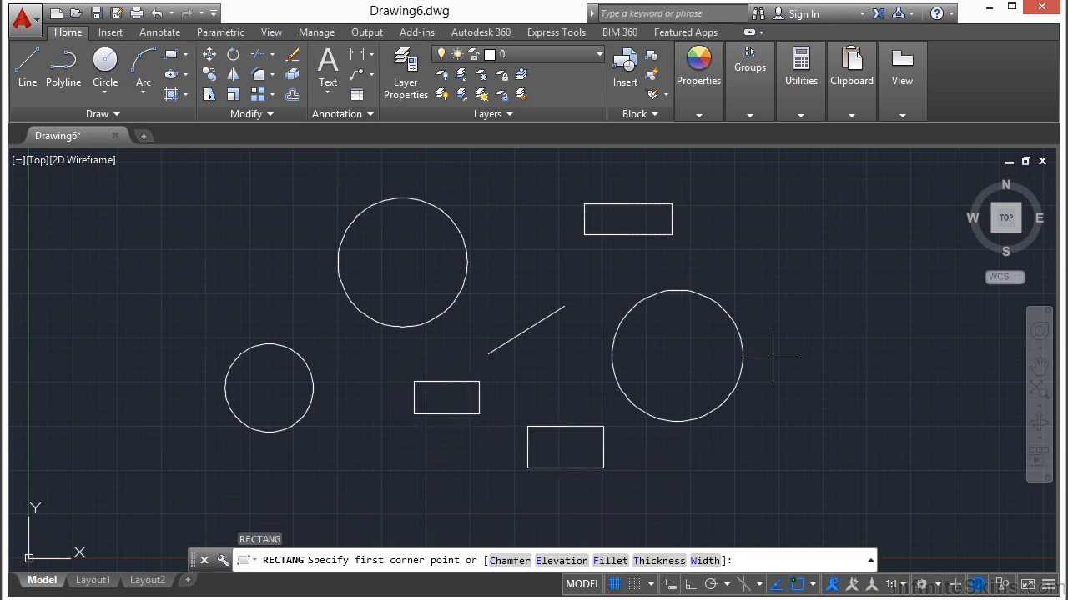
left_click(786, 212)
left_click(857, 245)
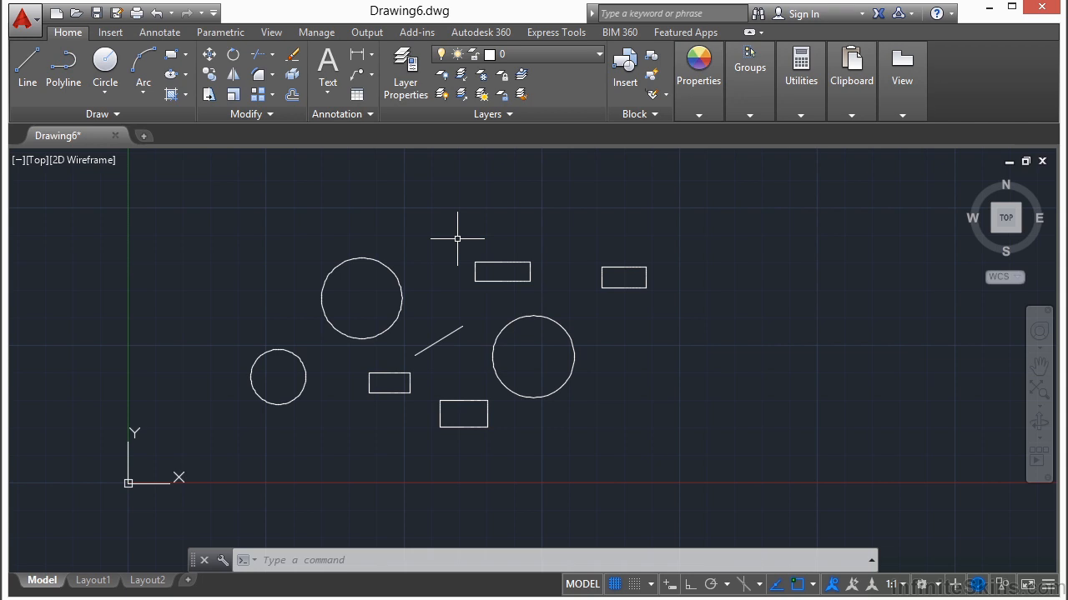
Show the Properties palette, undock it over the drawing, and dock it back beside the drawing area.
key("ctrl+1")
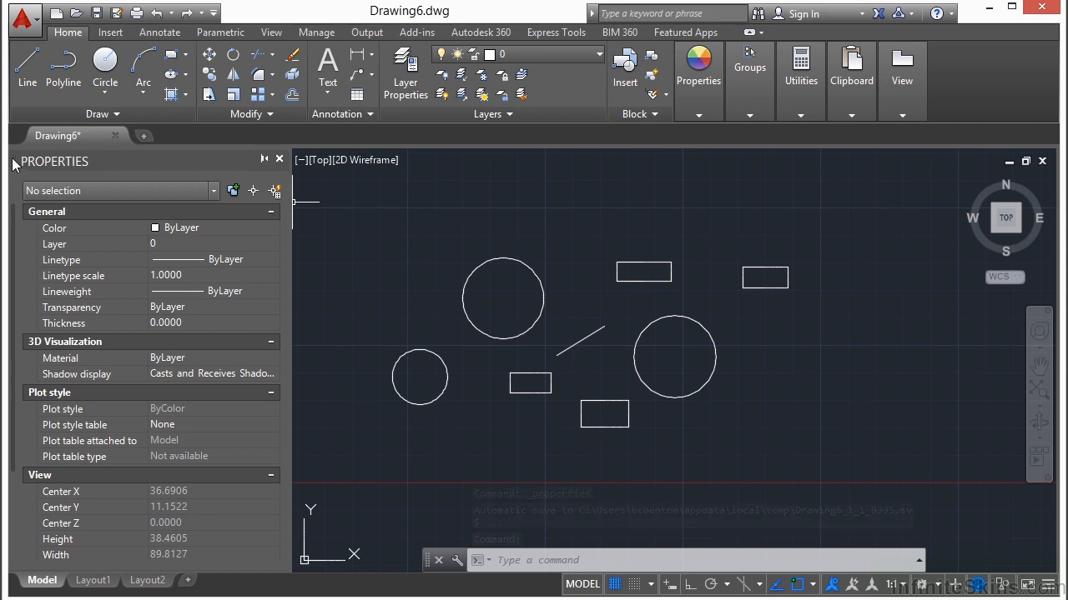
mouse_move(40, 163)
left_mouse_down()
mouse_move(178, 132)
mouse_move(198, 112)
left_mouse_up()
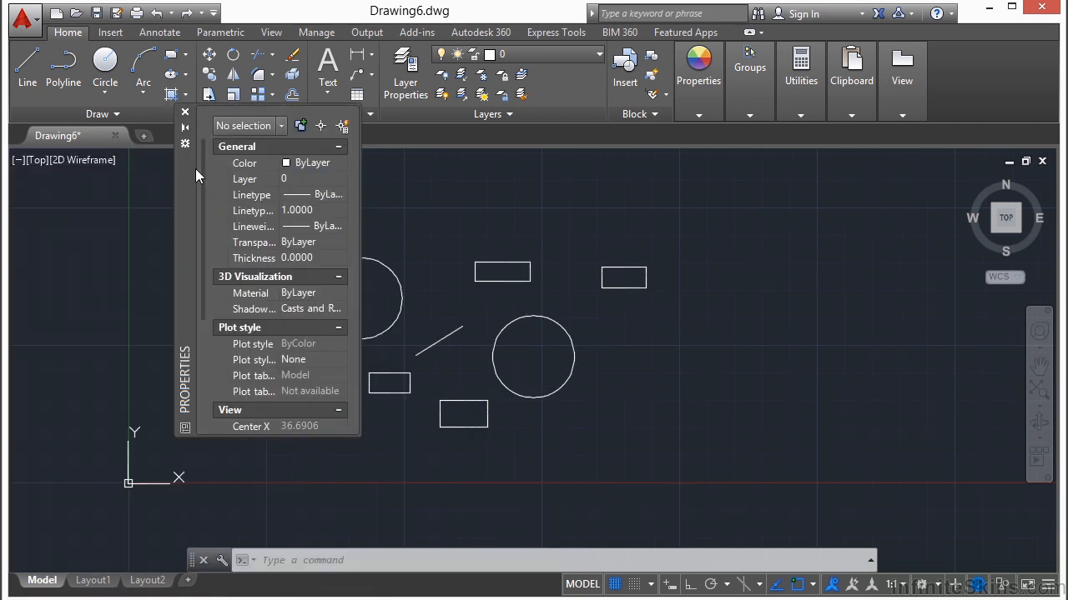
mouse_move(191, 185)
left_mouse_down()
mouse_move(171, 208)
mouse_move(178, 217)
mouse_move(149, 237)
mouse_move(168, 259)
mouse_move(35, 249)
left_mouse_up()
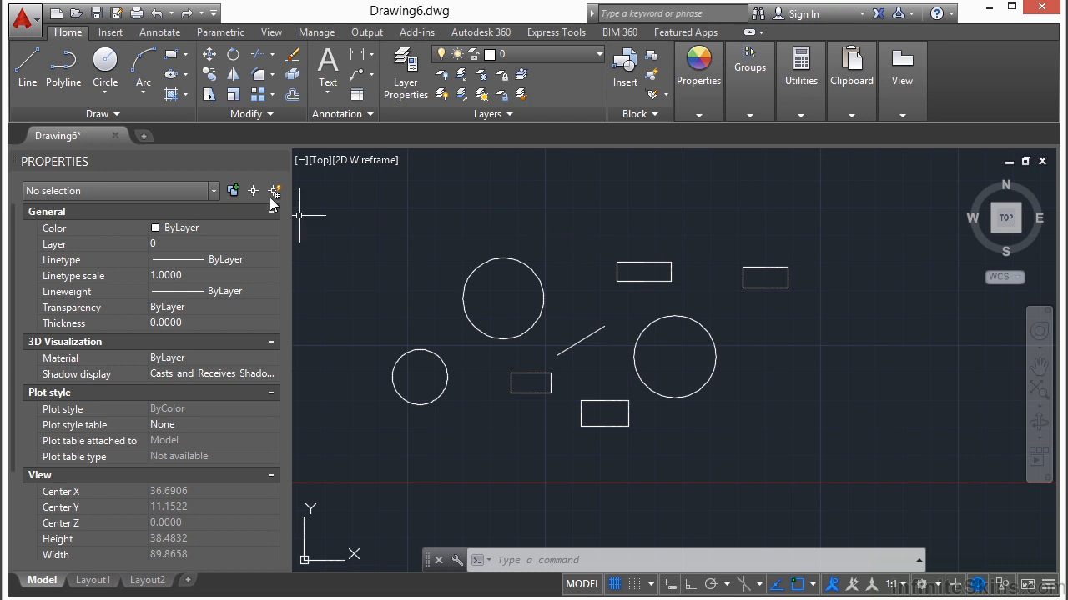
Select all objects with a crossing window, narrow to ByLayer-color circles using Quick Select as a new, non-appended selection set, and clear the selection.
left_click(838, 224)
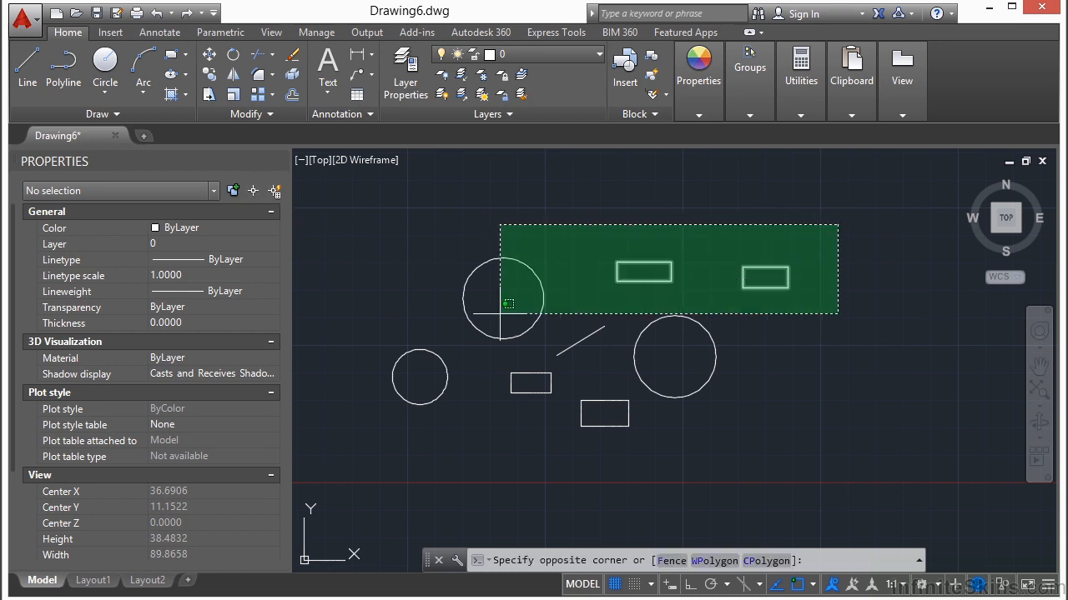
left_click(384, 470)
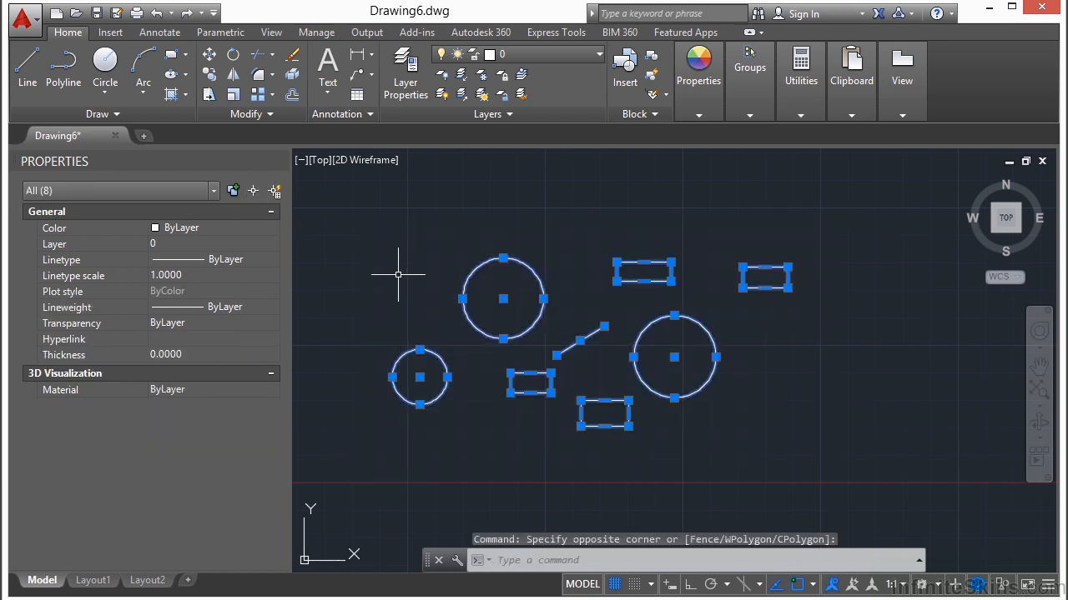
left_click(273, 193)
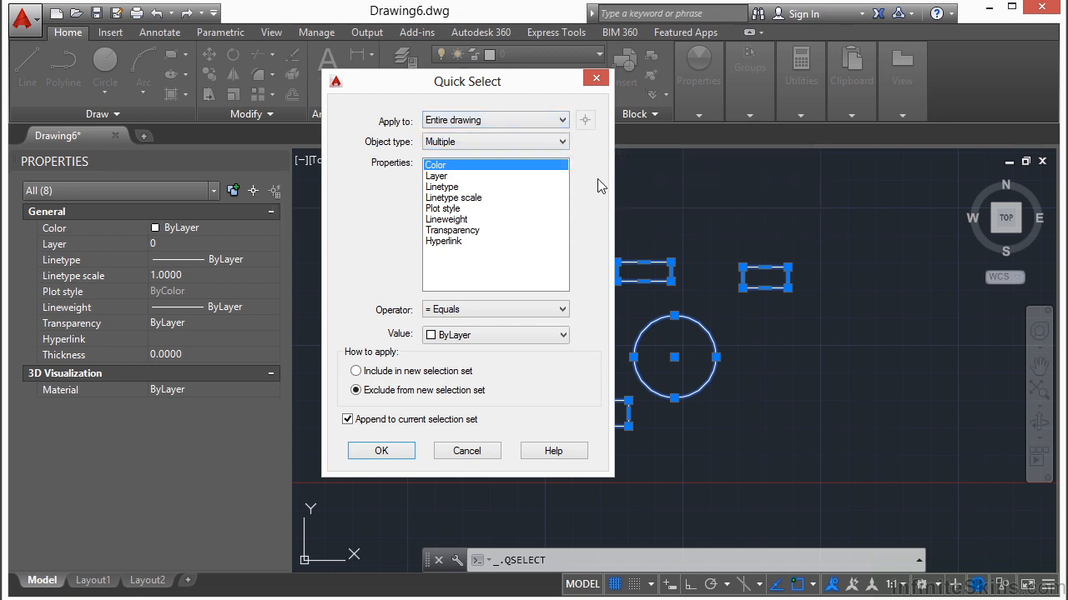
left_click(562, 143)
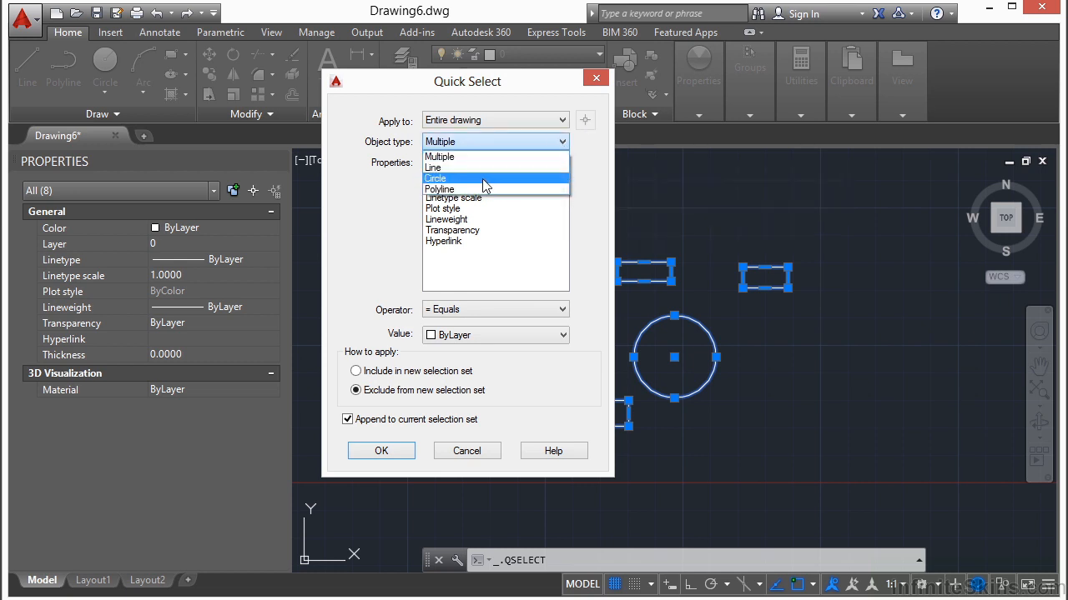
left_click(482, 179)
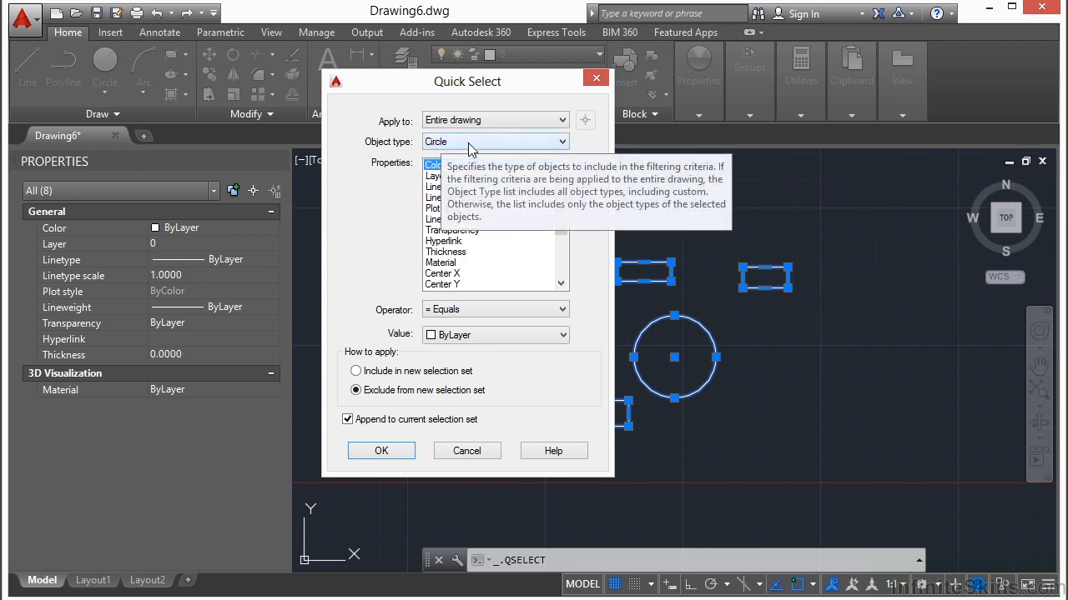
left_click(389, 373)
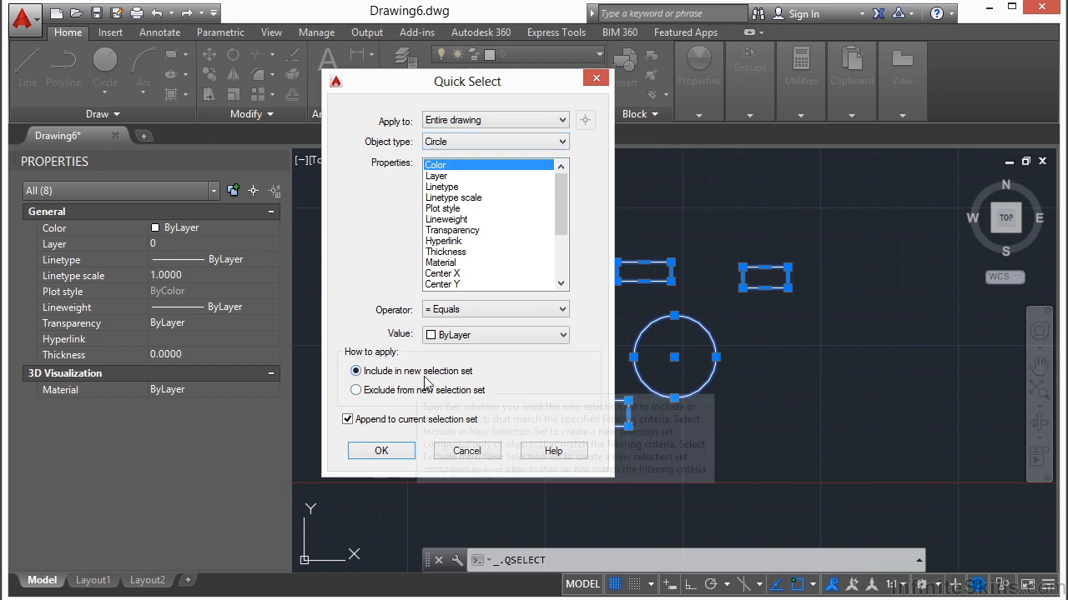
left_click(409, 420)
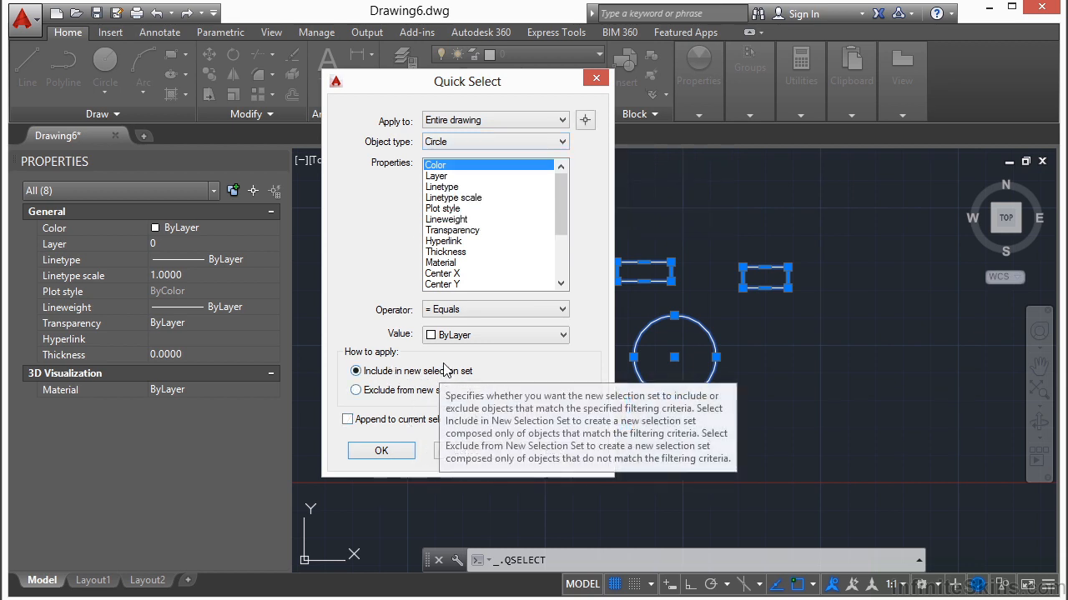
left_click(398, 455)
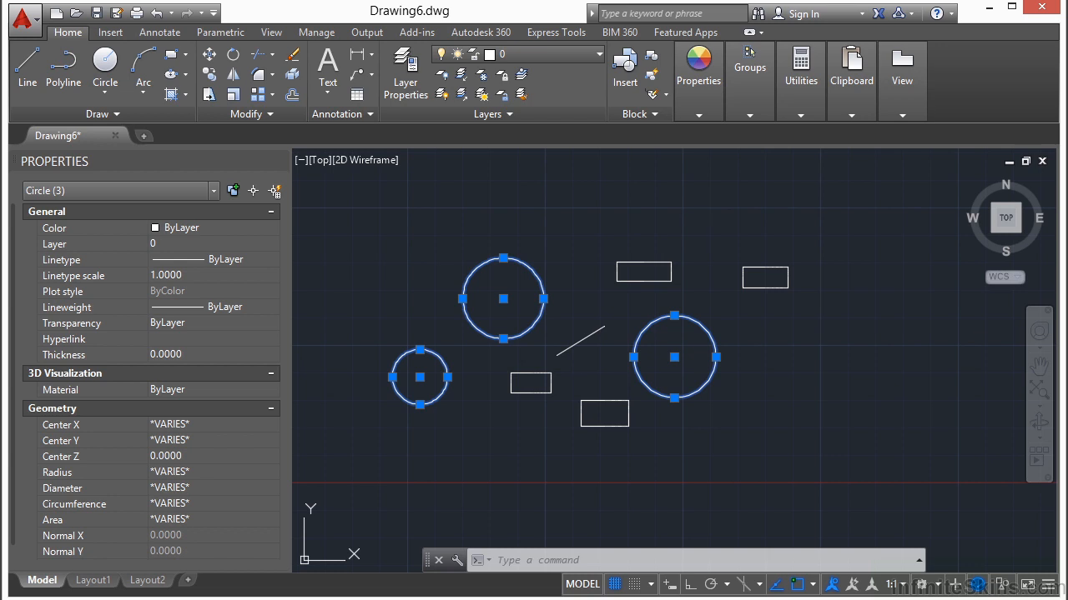
key("Escape")
key("Escape")
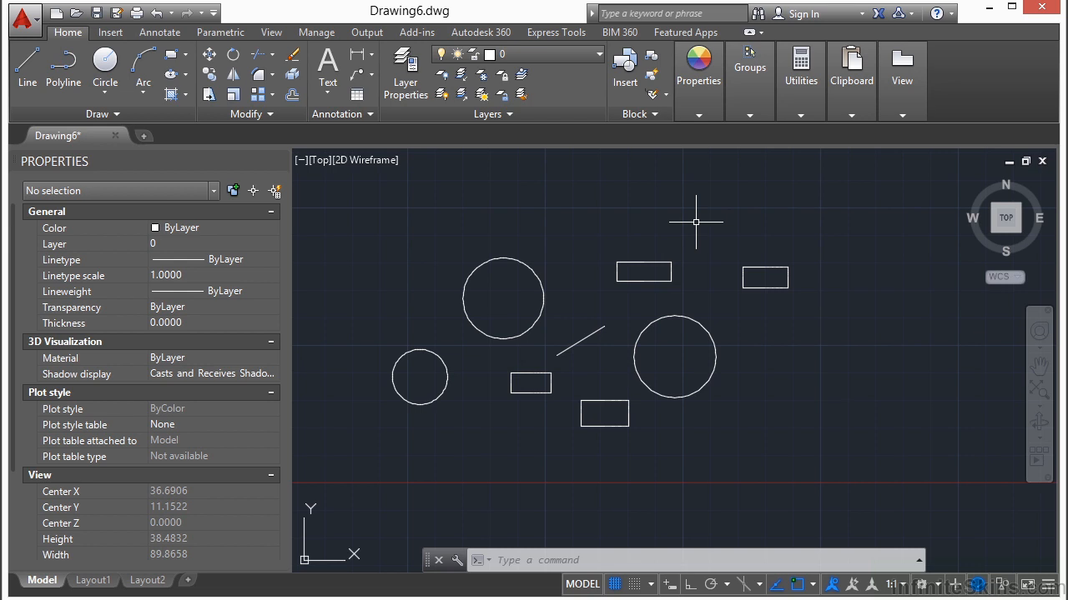
Open the Help home page, close it, and close the Properties palette.
key("F1")
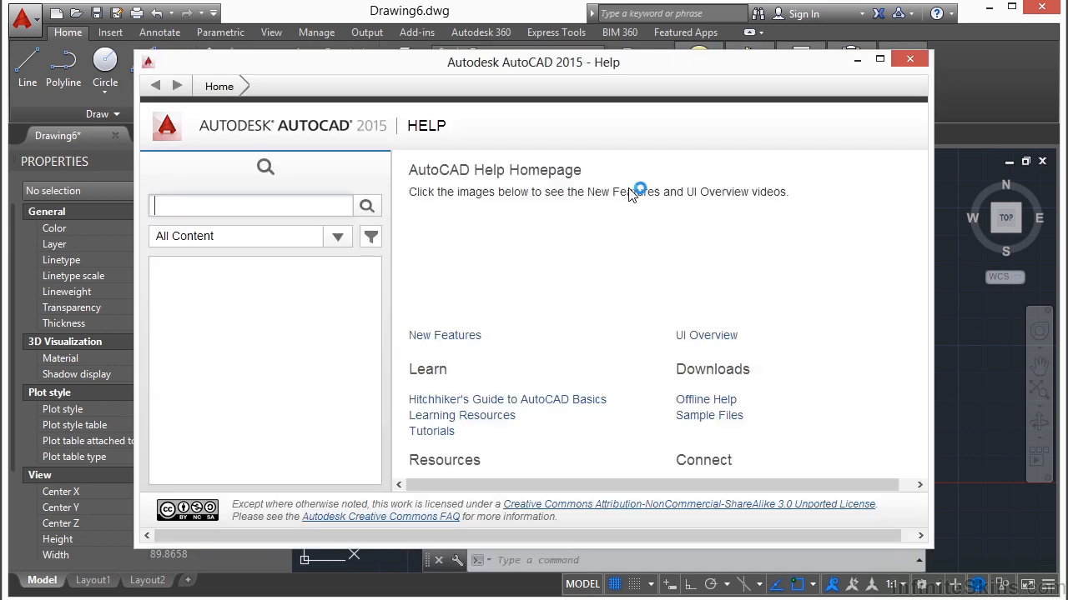
left_click(910, 58)
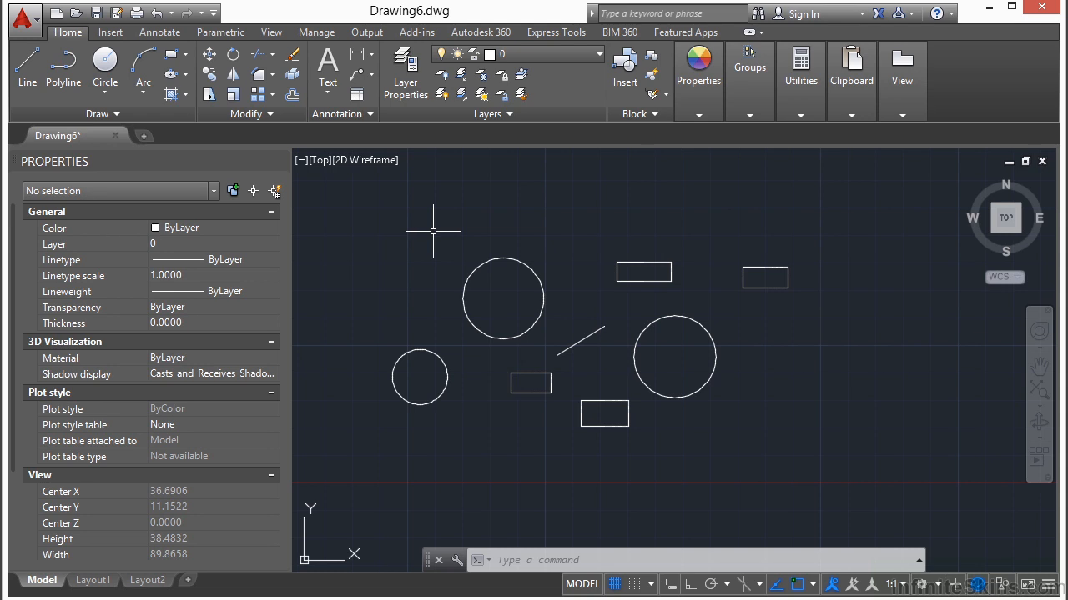
left_click(281, 159)
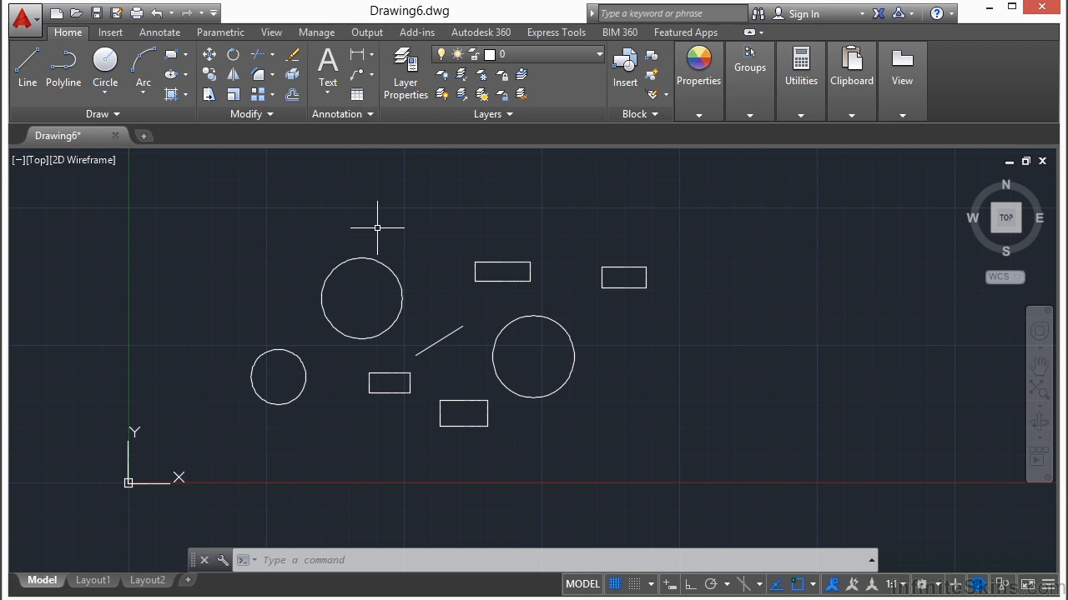
Draw a rectangle starting above and right of the rightmost one, using the recent input 46.9938,17.7392 as its opposite corner.
type("REC")
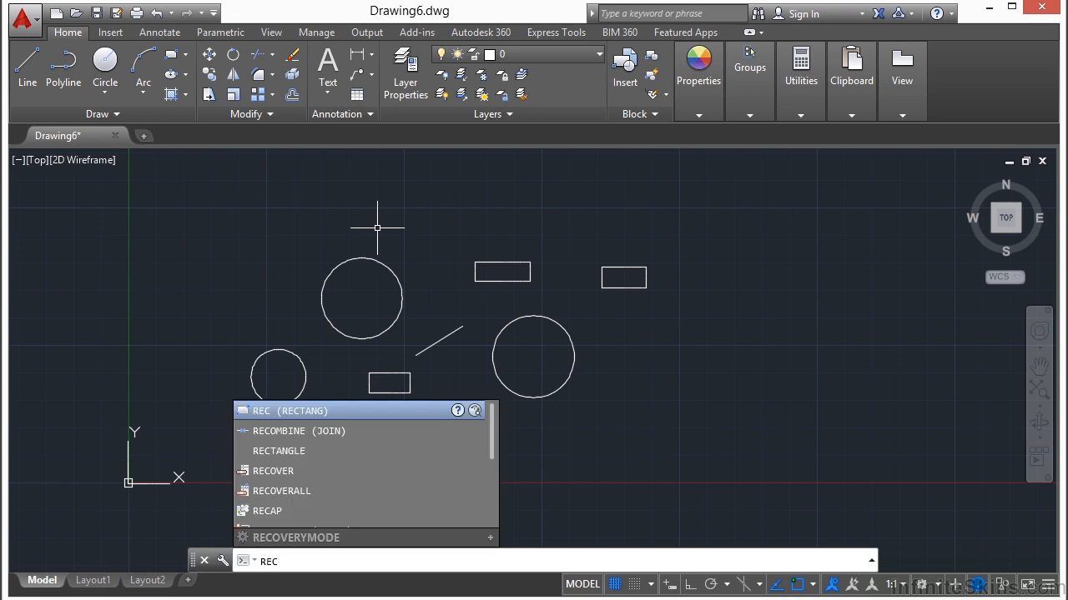
key("Return")
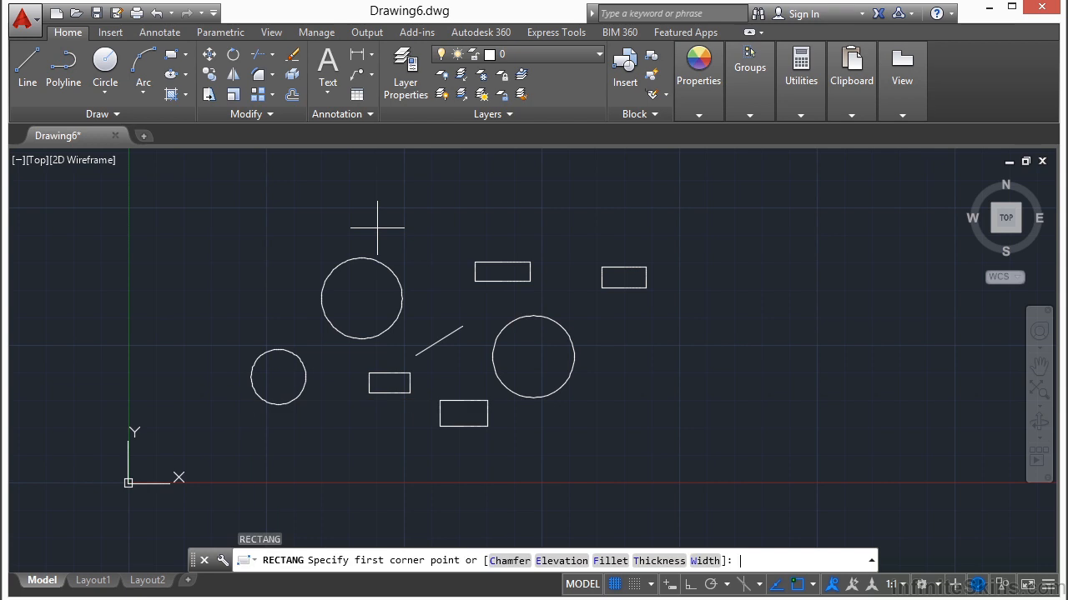
left_click(689, 217)
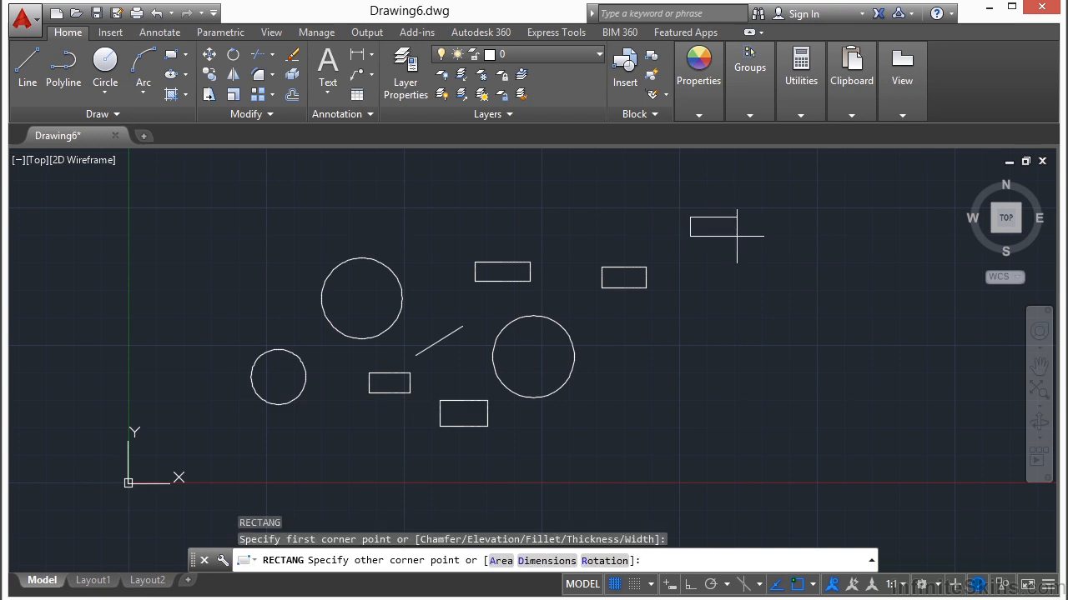
right_click(736, 236)
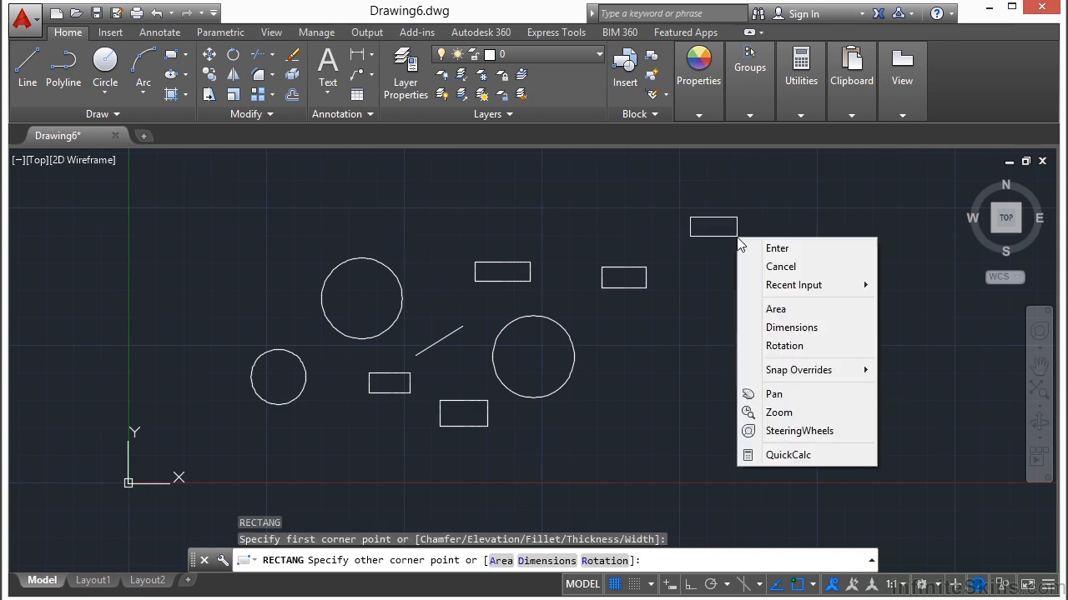
mouse_move(813, 292)
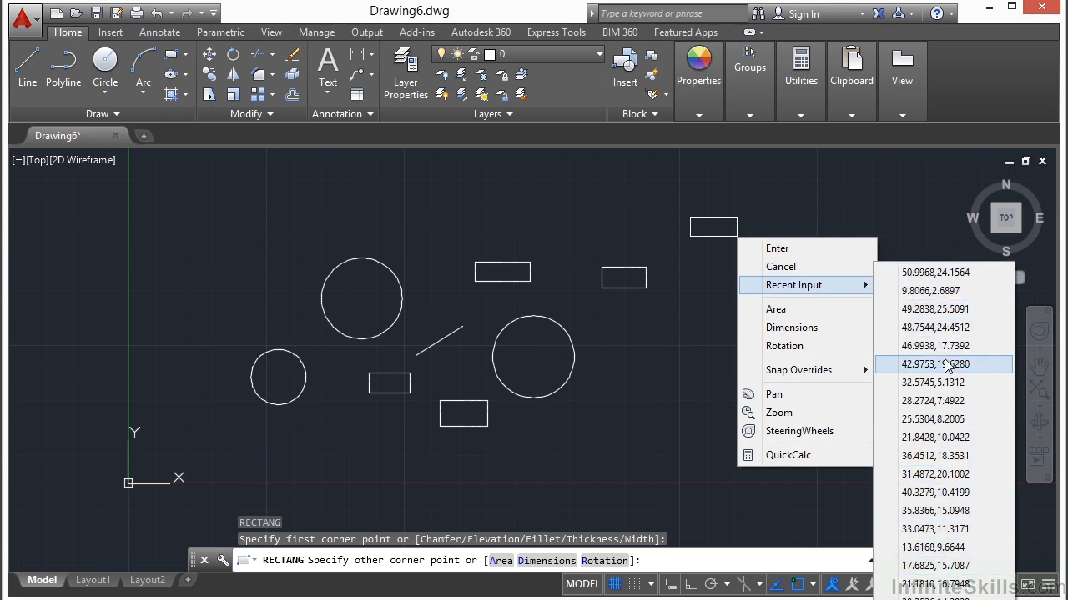
left_click(947, 347)
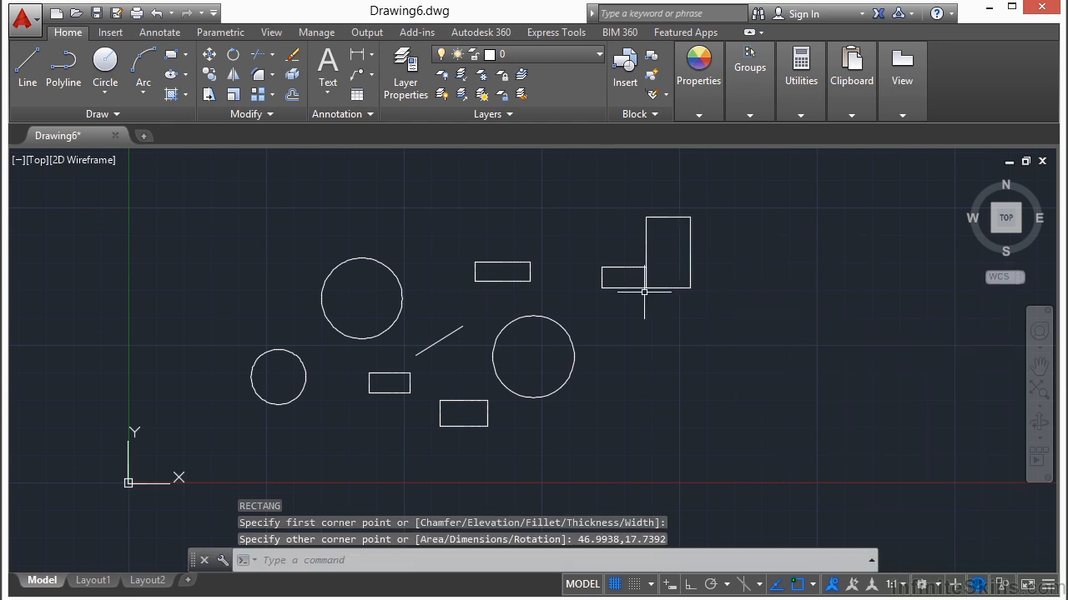